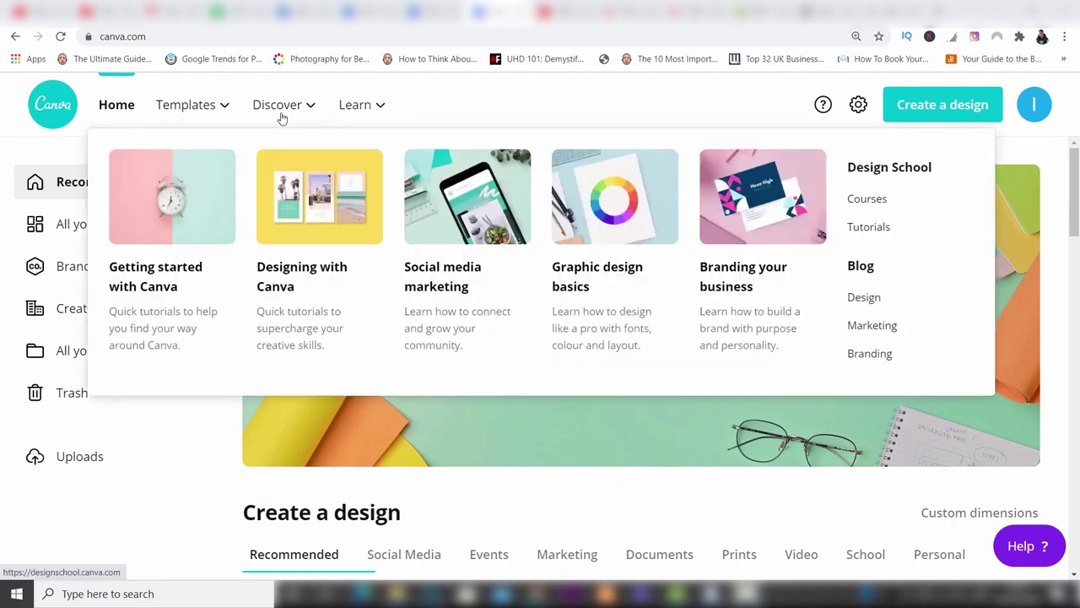
Look up the design types suggested for "youtube" in the home page search, and clear the search
mouse_move(212, 101)
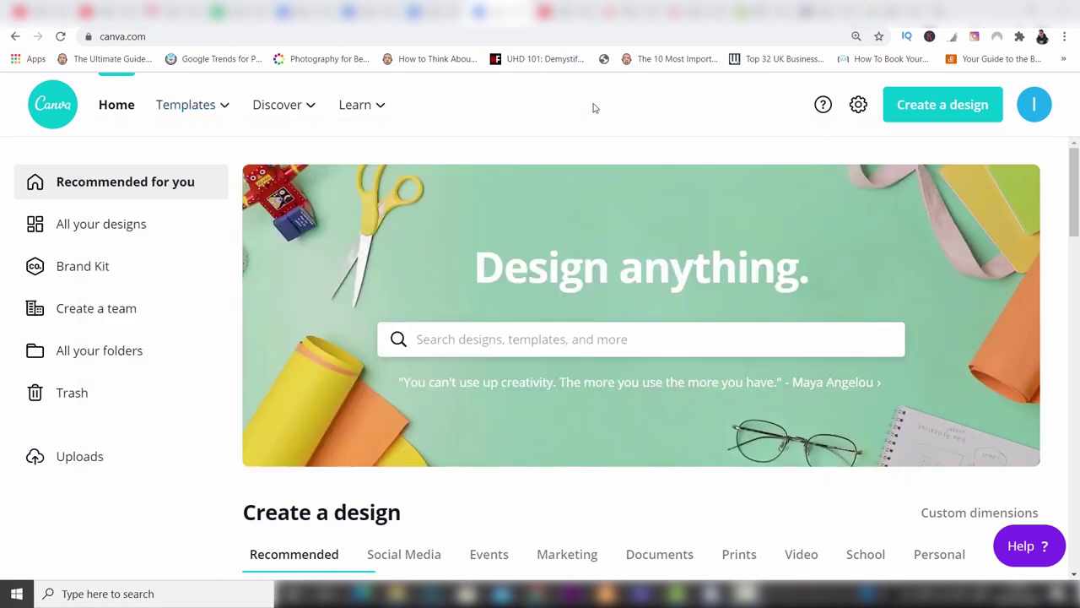
left_click(548, 339)
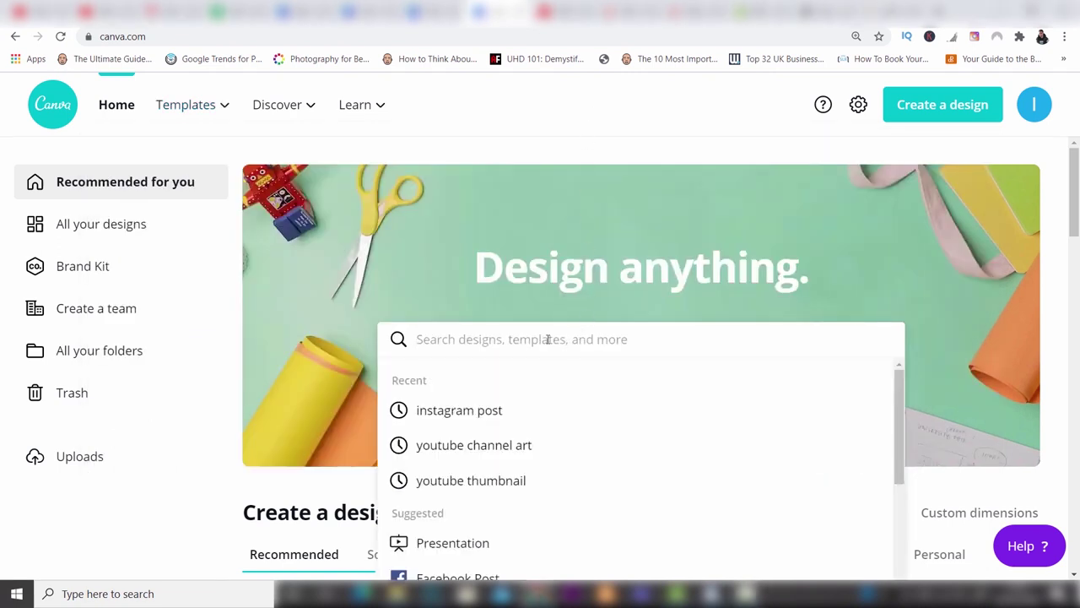
type("youtube")
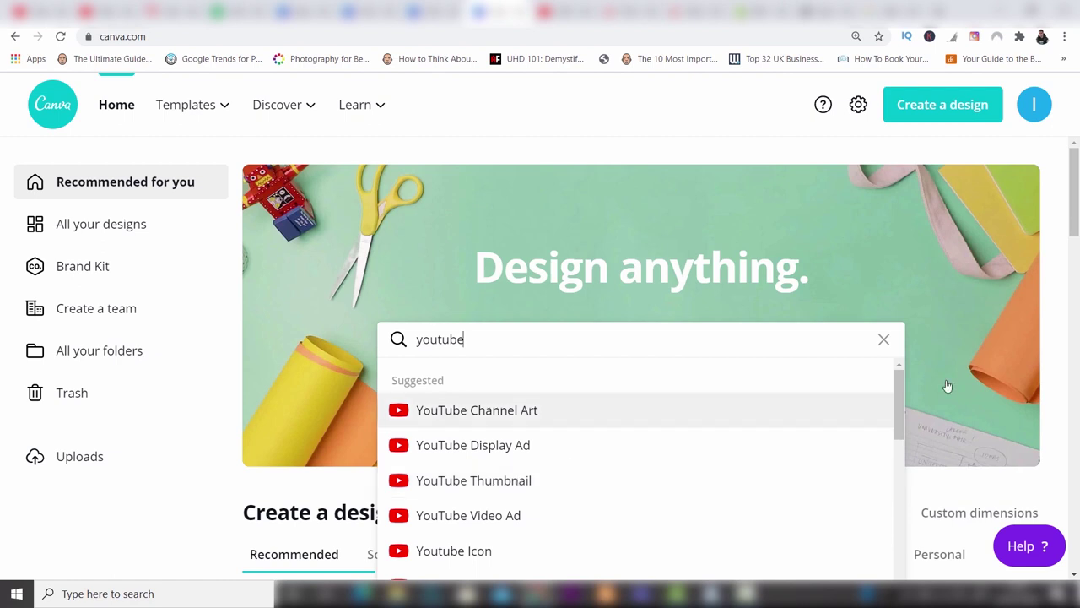
left_click(884, 339)
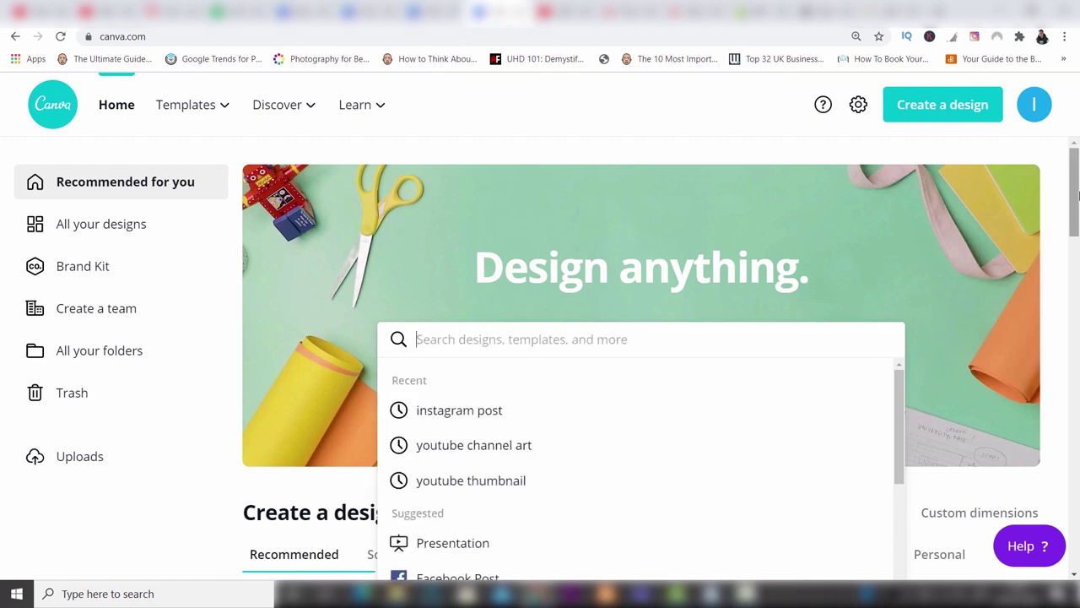
Browse the Social Media design types and the full list of design types, and return to the home page
left_click_drag(1075, 195, 1074, 238)
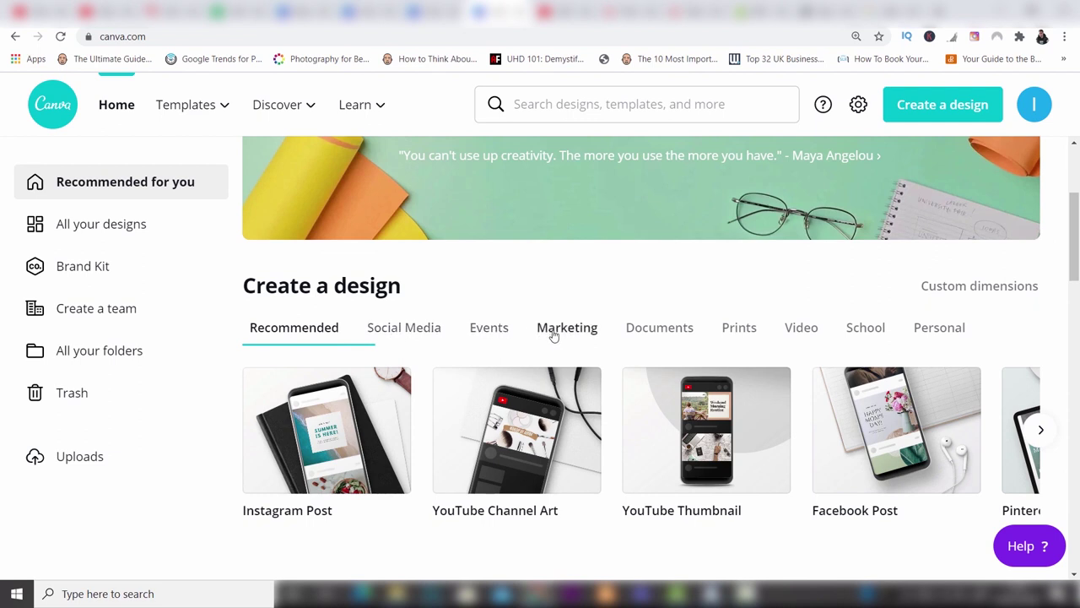
left_click(396, 332)
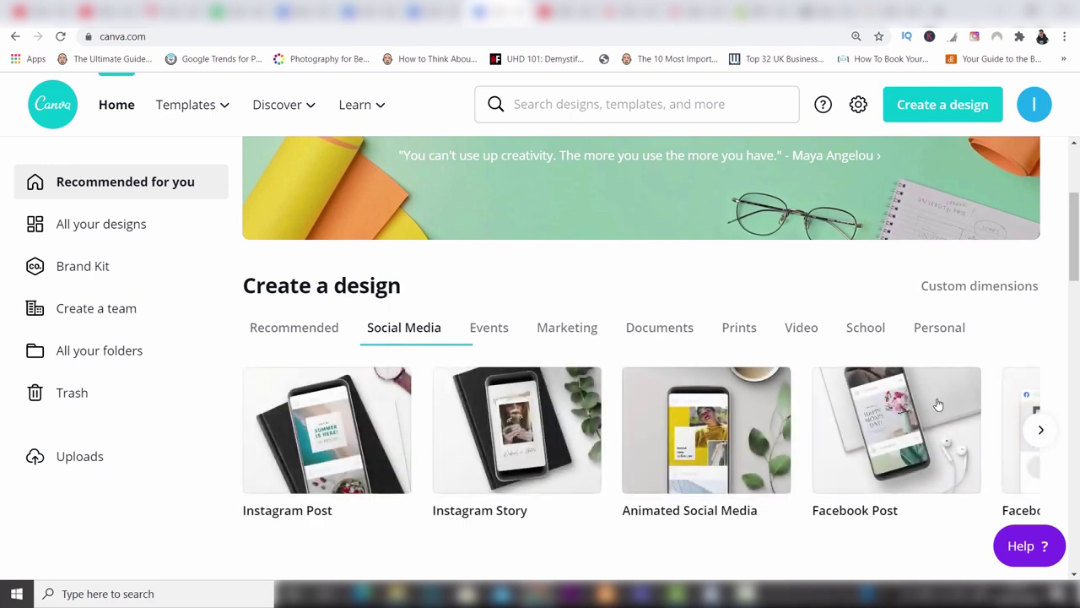
left_click(1039, 431)
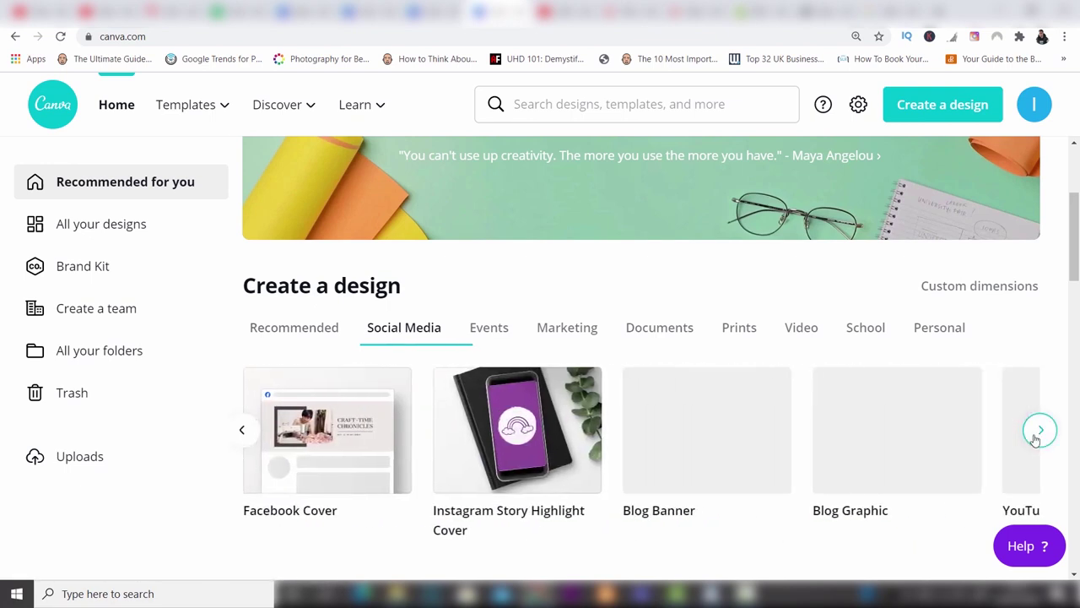
left_click(1040, 430)
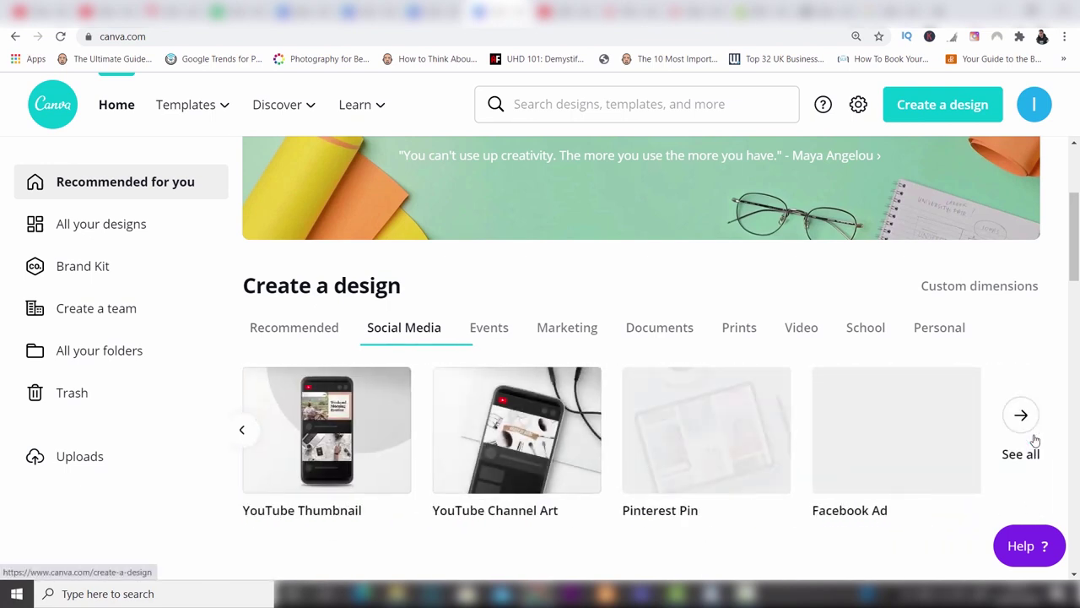
left_click(1034, 440)
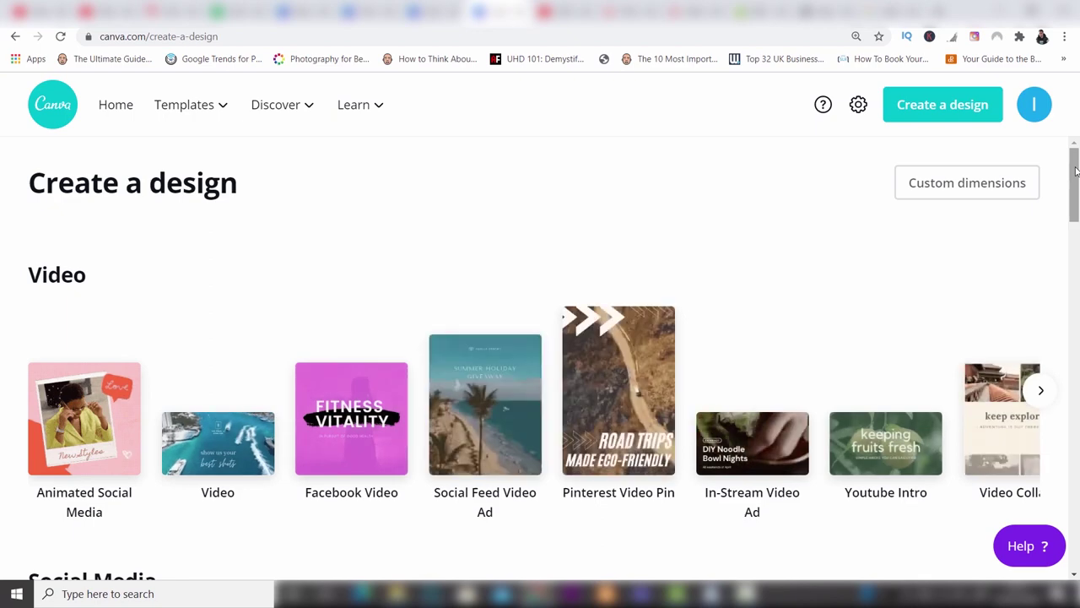
left_click_drag(1075, 171, 1076, 145)
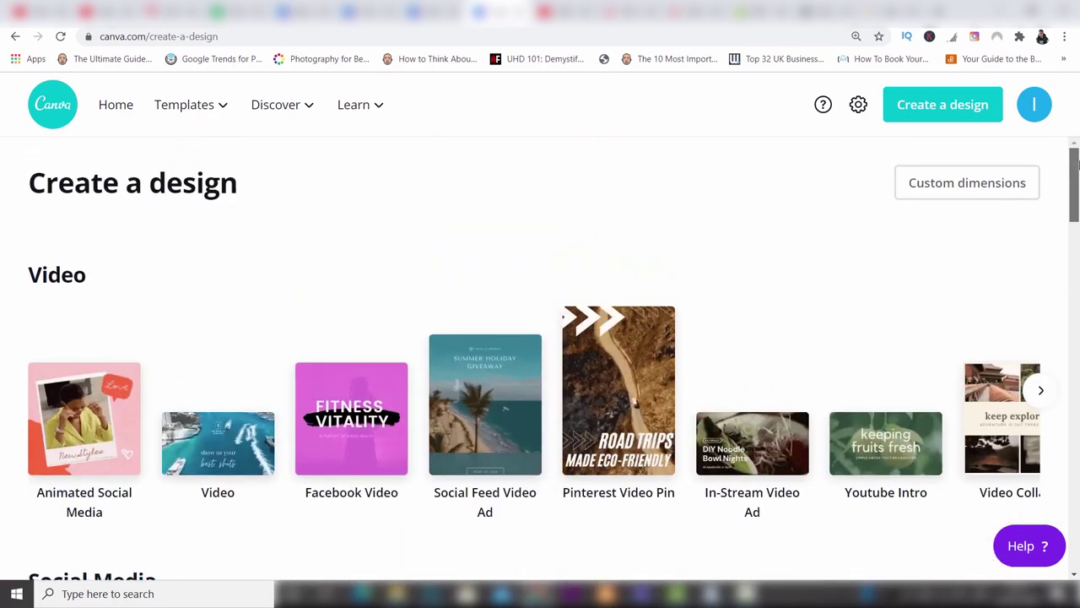
left_click(120, 110)
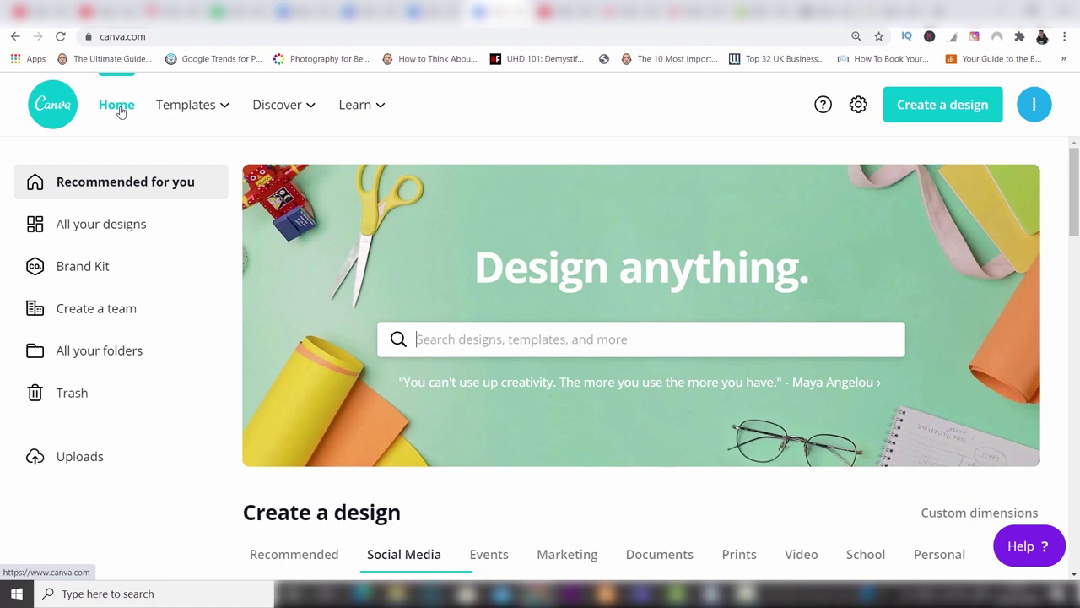
Create a new design with custom dimensions of 1000 × 1000 px
left_click(959, 109)
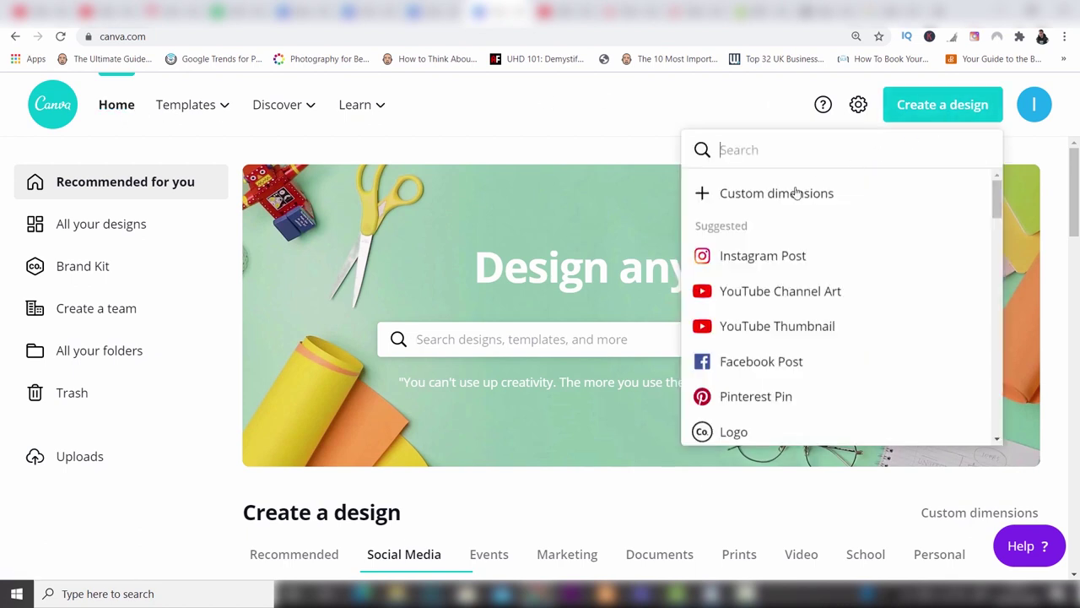
left_click(762, 195)
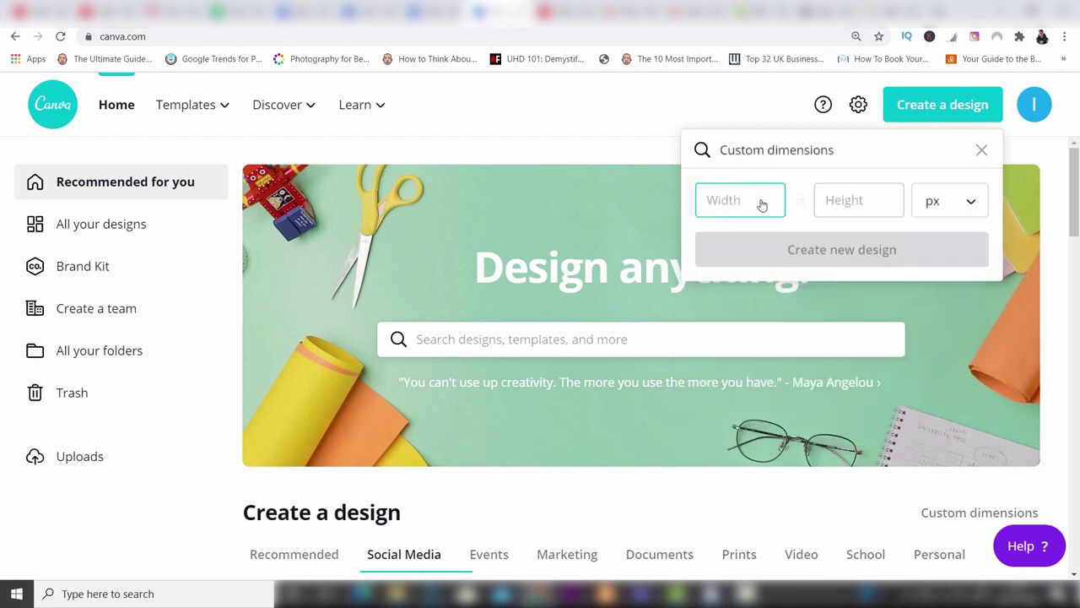
type("1000")
left_click(824, 203)
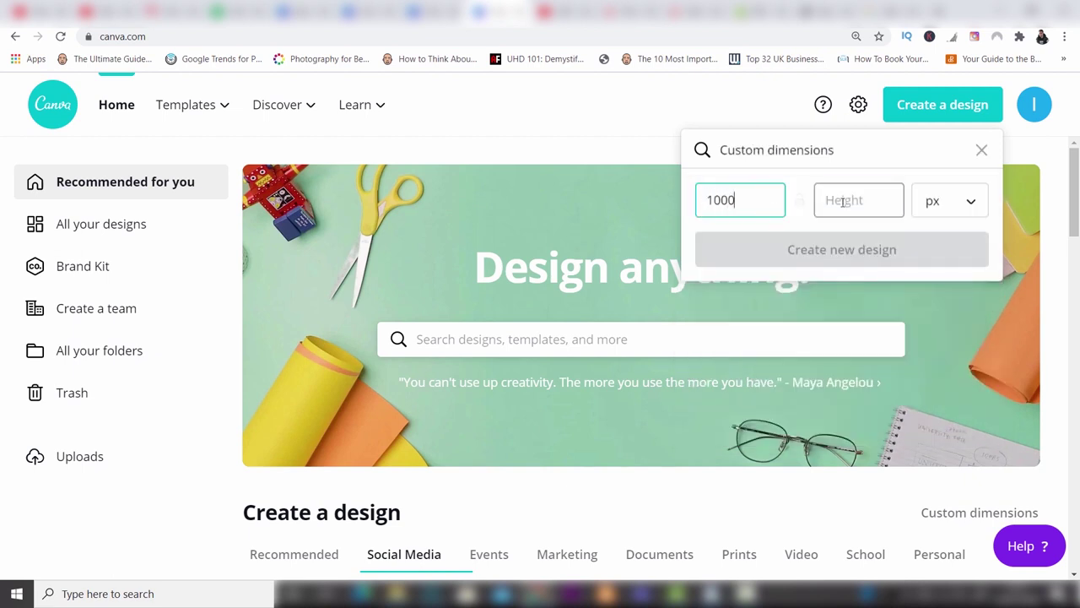
type("1000")
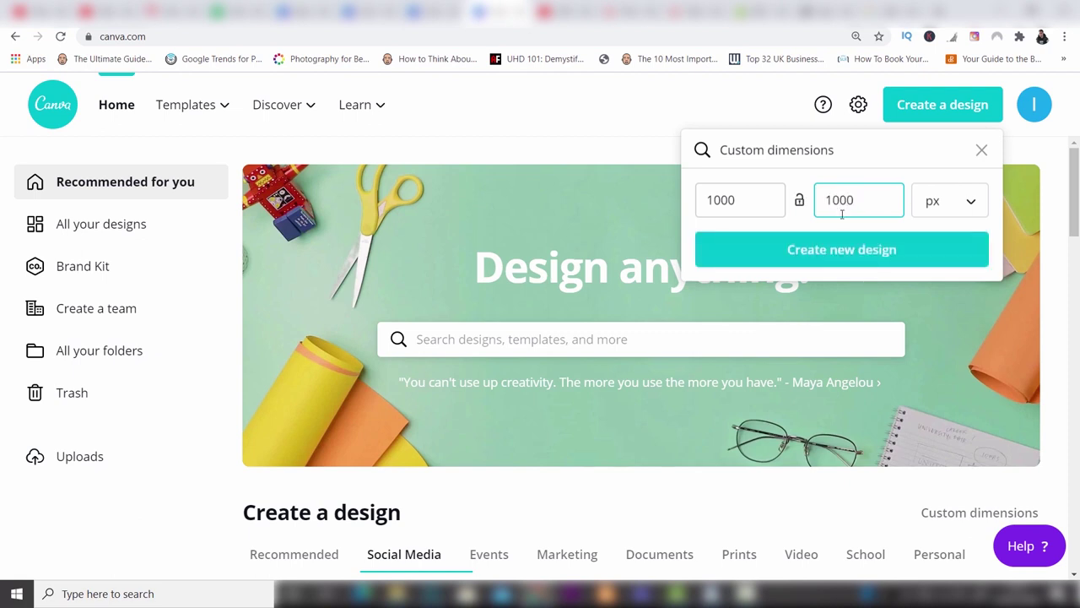
left_click(840, 250)
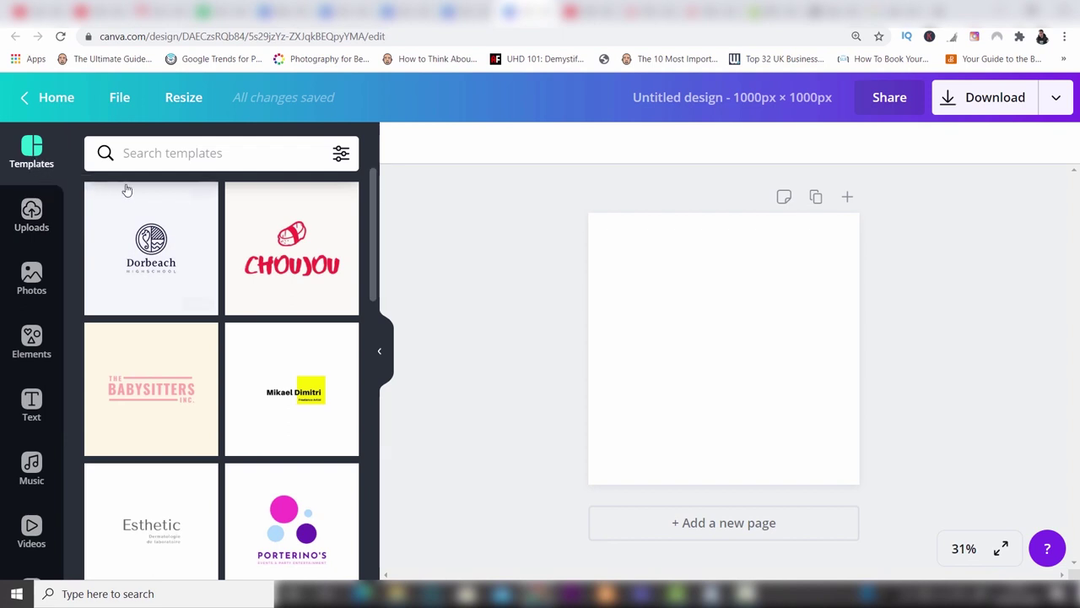
Apply the Dorbeach Highschool logo template to the blank page and set its background to dark grey
mouse_move(293, 240)
left_click_drag(371, 218, 368, 306)
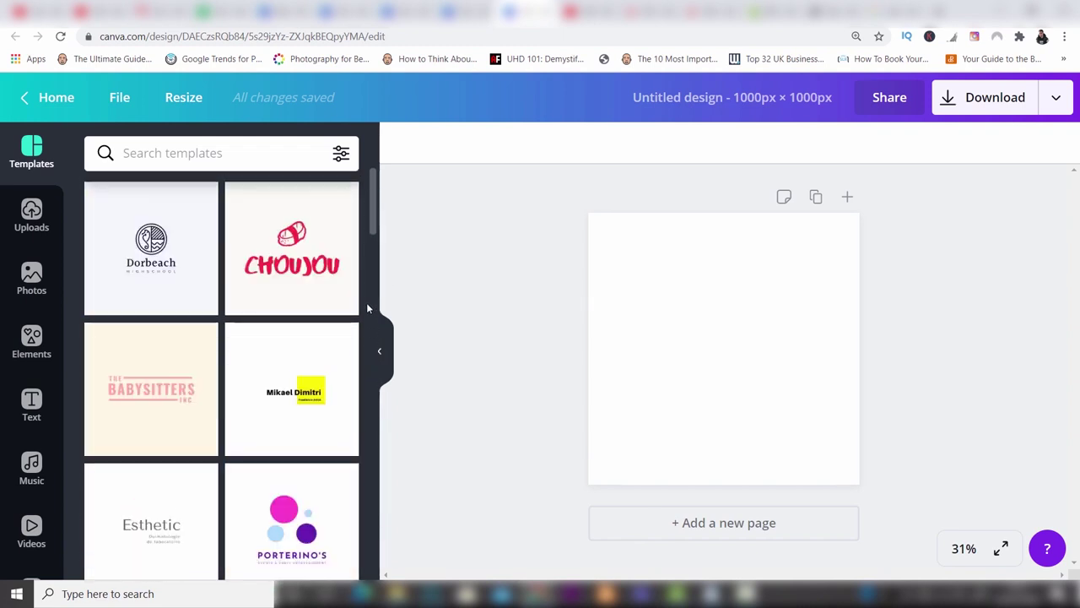
left_click(167, 243)
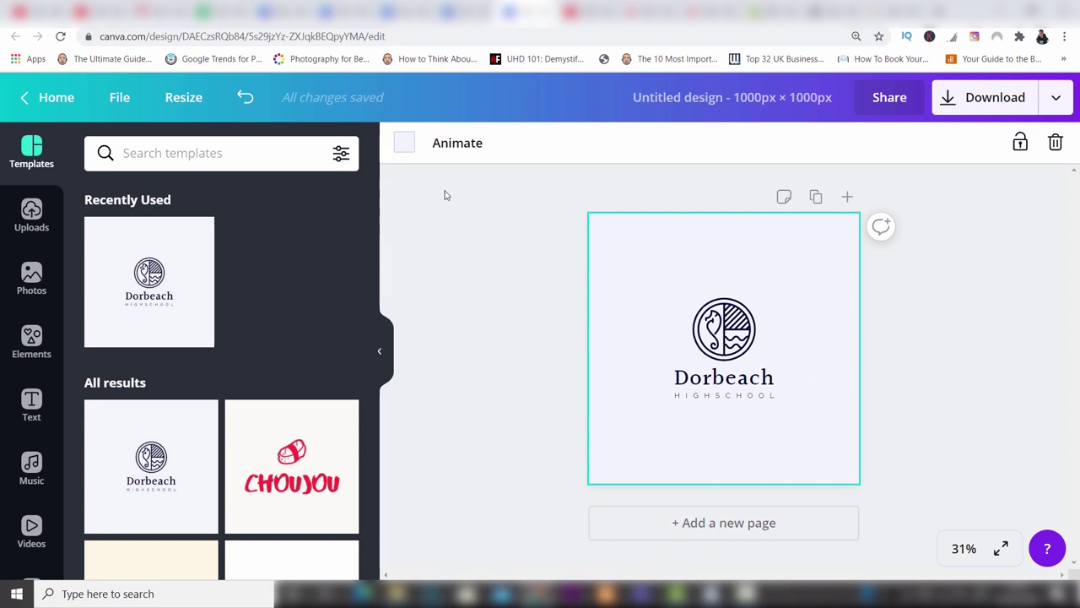
left_click(404, 143)
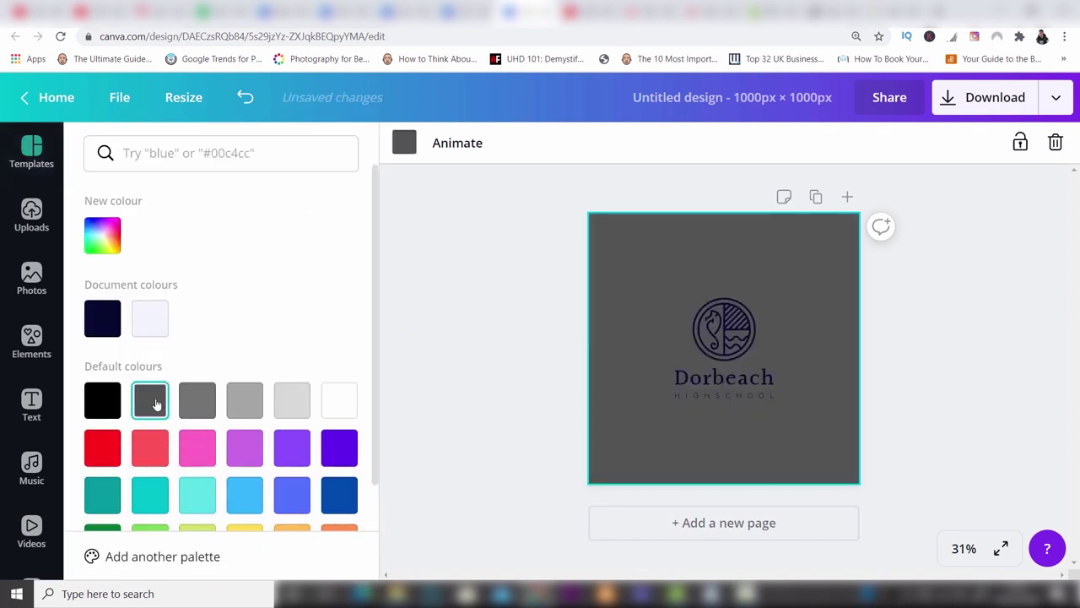
Recolour the "Dorbeach" text and the round seahorse emblem pink
left_click(724, 377)
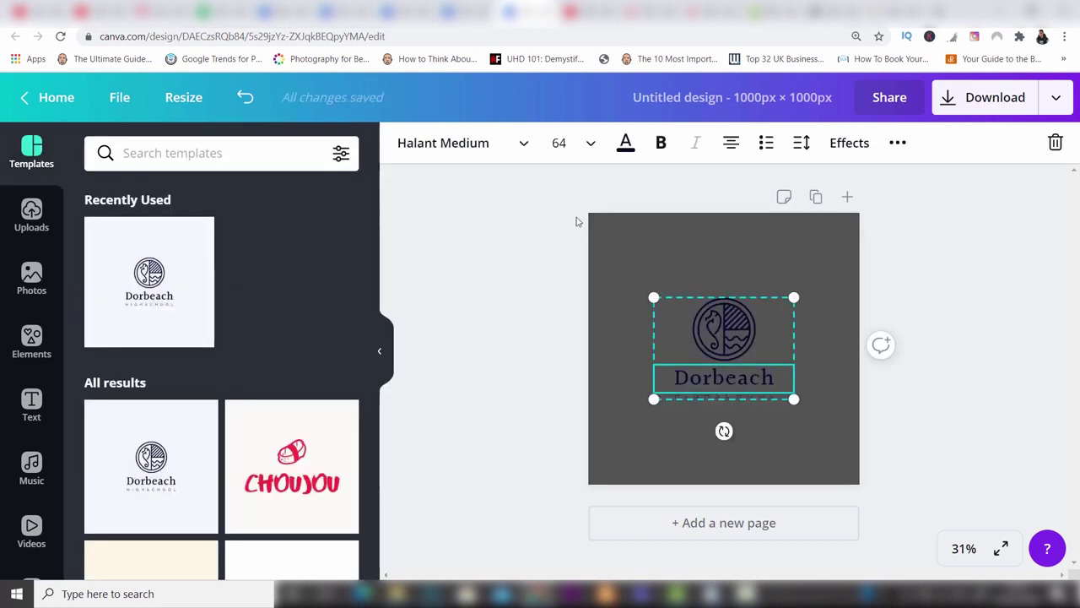
left_click(625, 145)
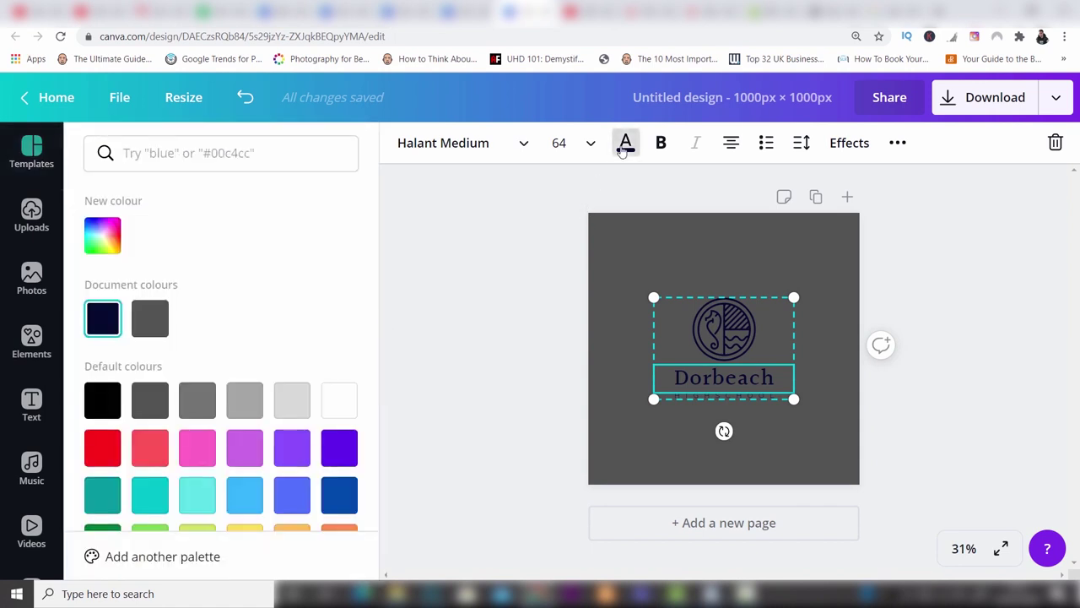
left_click(197, 448)
left_click(733, 316)
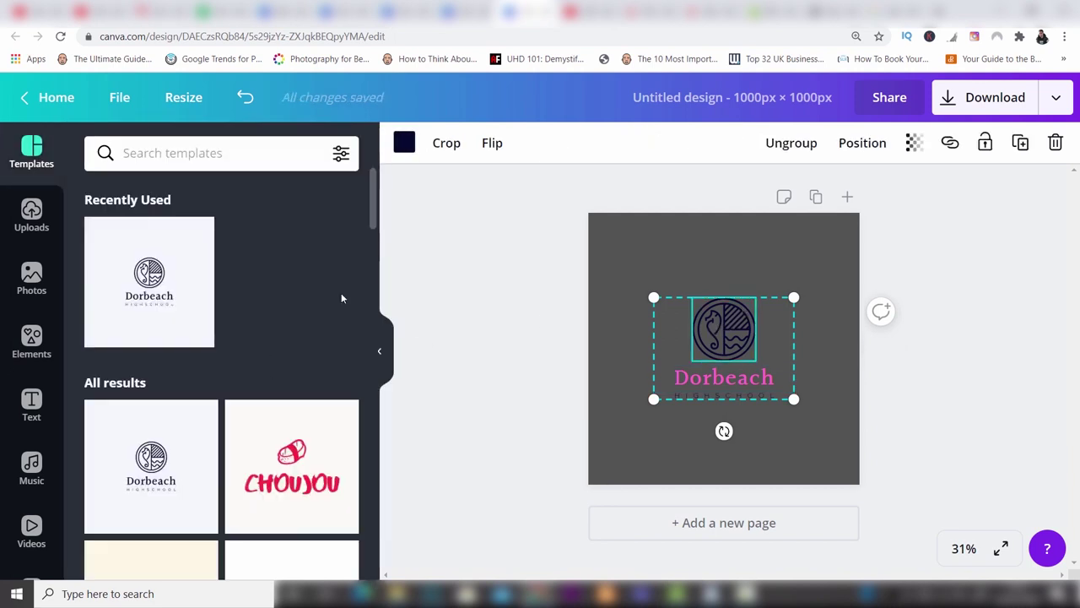
left_click(404, 142)
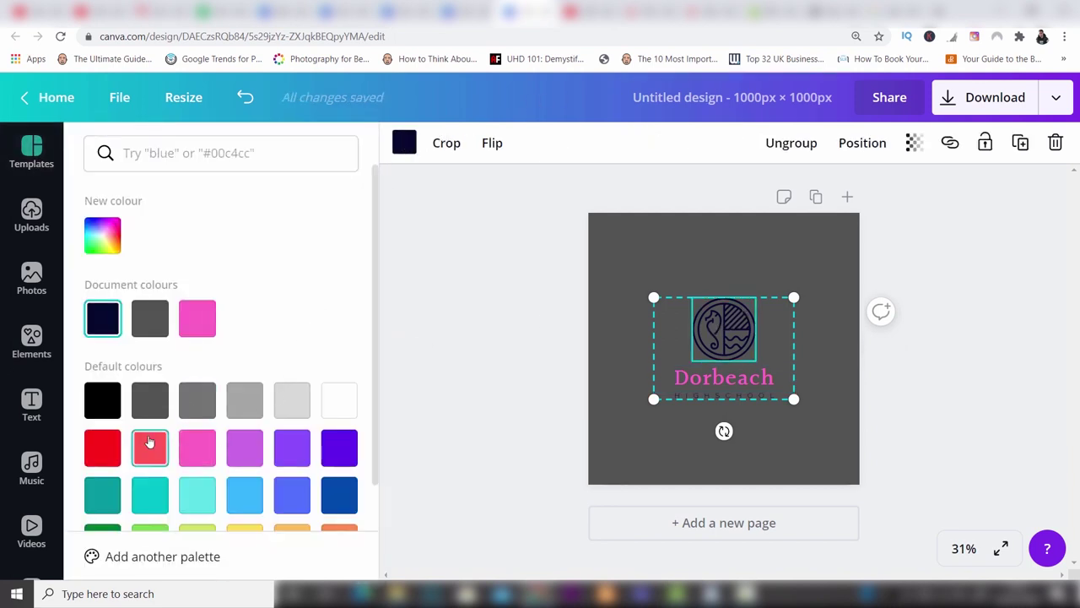
left_click(198, 451)
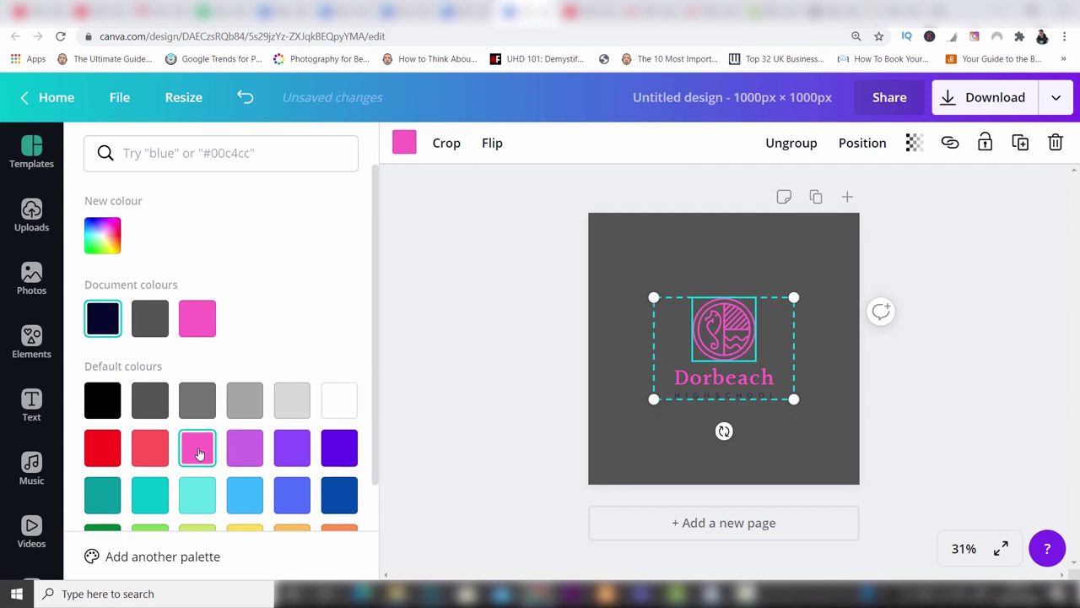
left_click(900, 258)
left_click(899, 259)
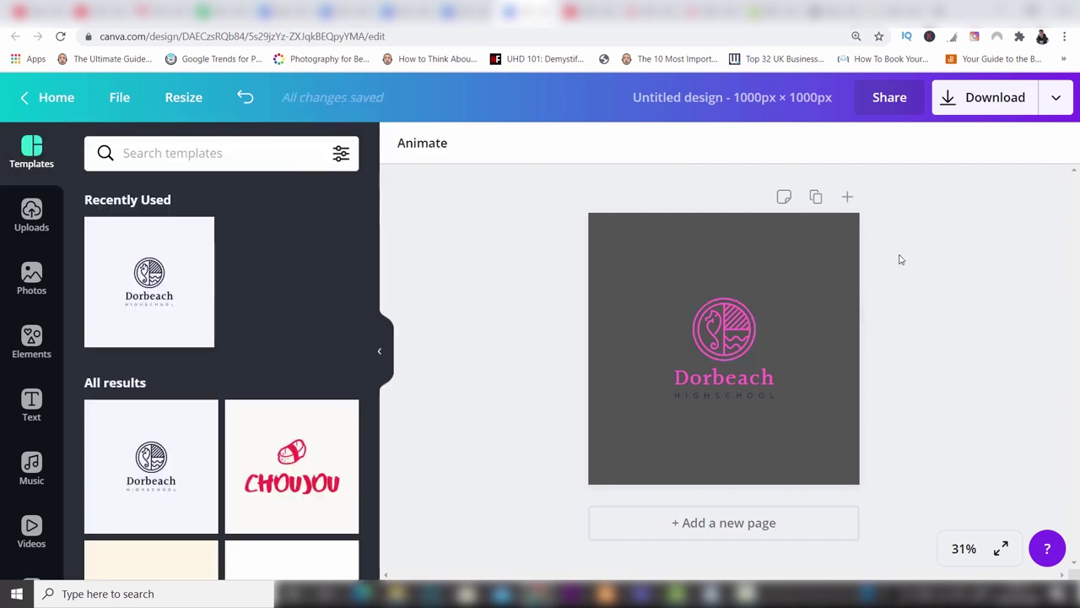
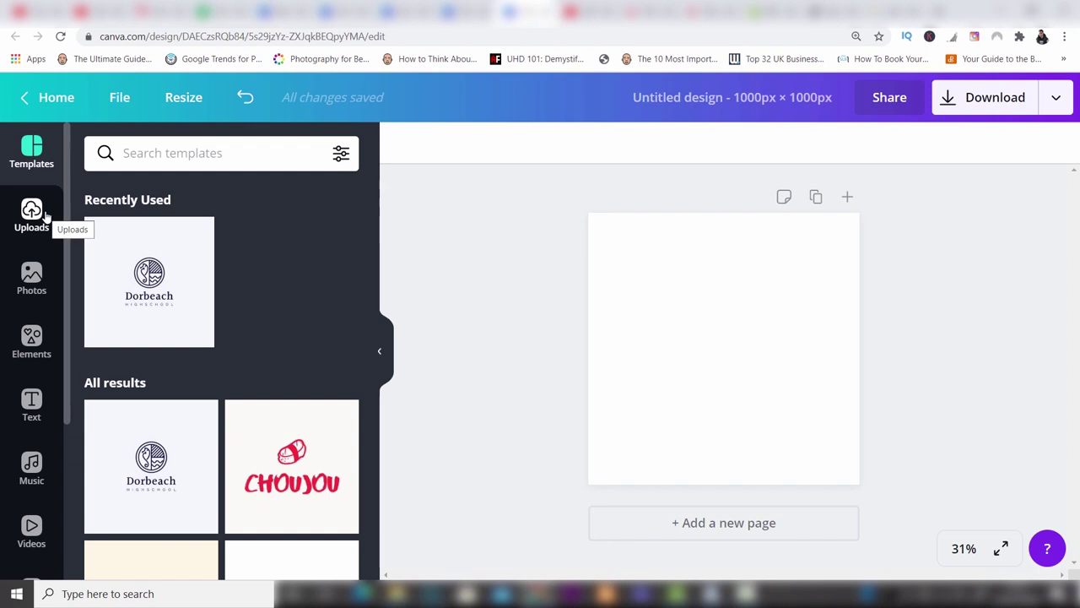
Search the photo library for coffee
left_click(37, 271)
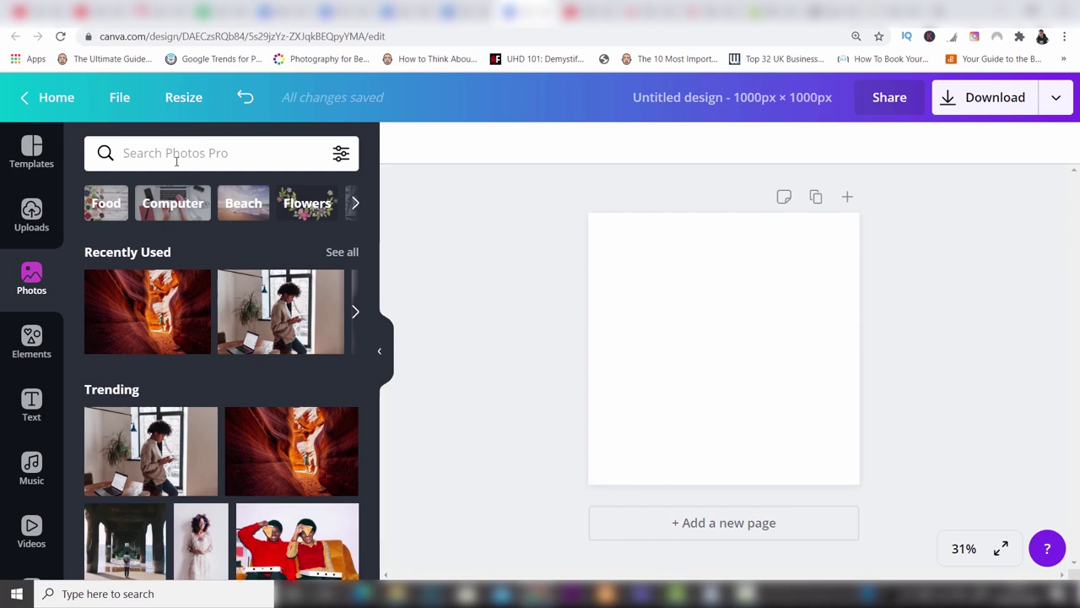
left_click(177, 162)
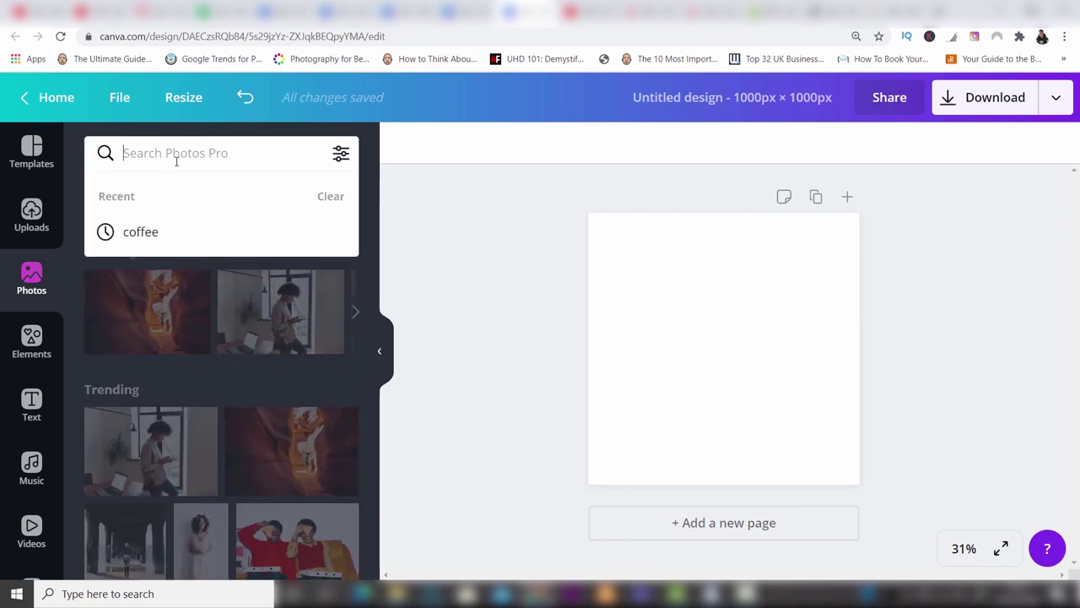
left_click(148, 232)
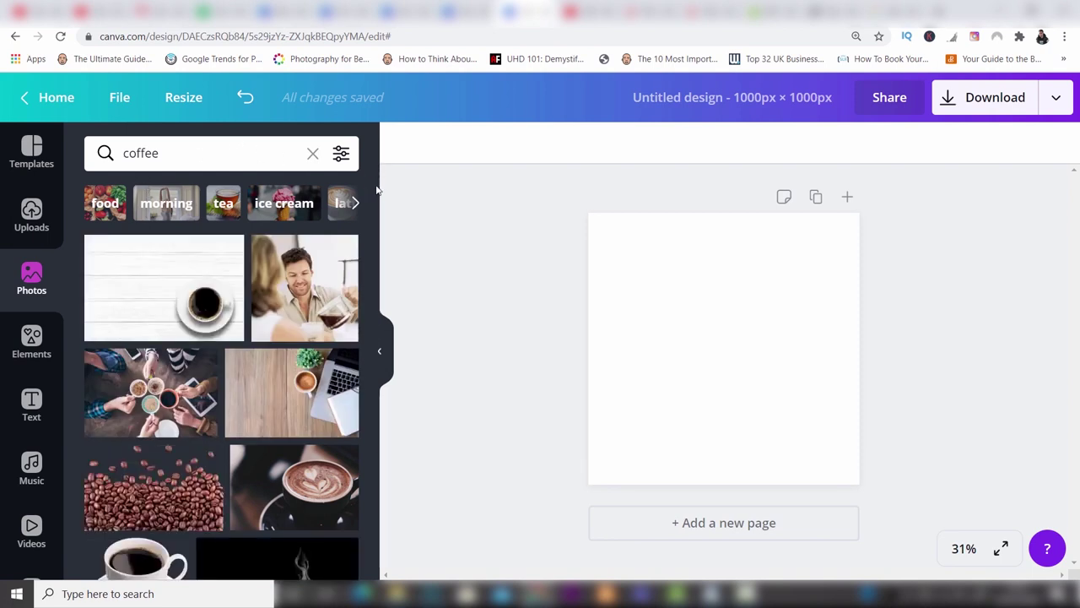
Add the free photo of the latte-art coffee in a black cup to the blank page
left_click_drag(375, 197, 375, 153)
left_click_drag(376, 209, 376, 220)
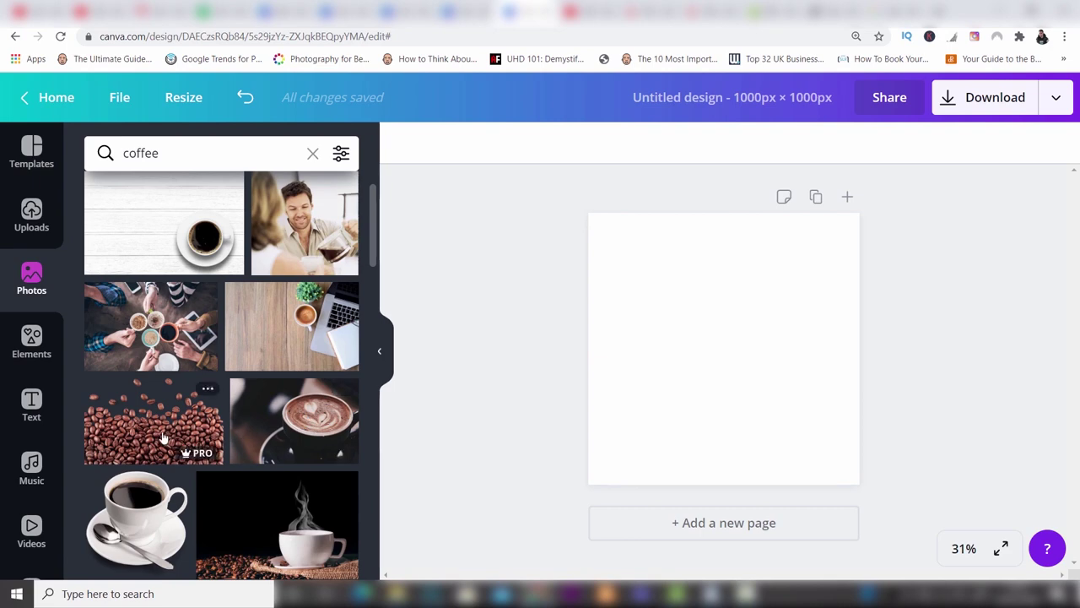
left_click_drag(372, 258, 370, 313)
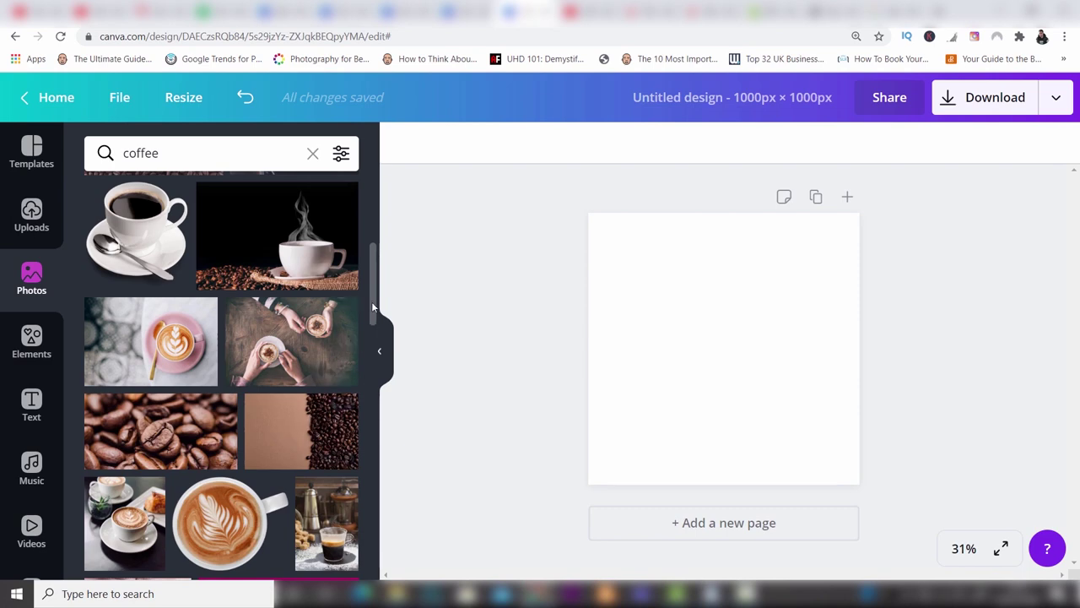
left_click_drag(371, 298, 372, 264)
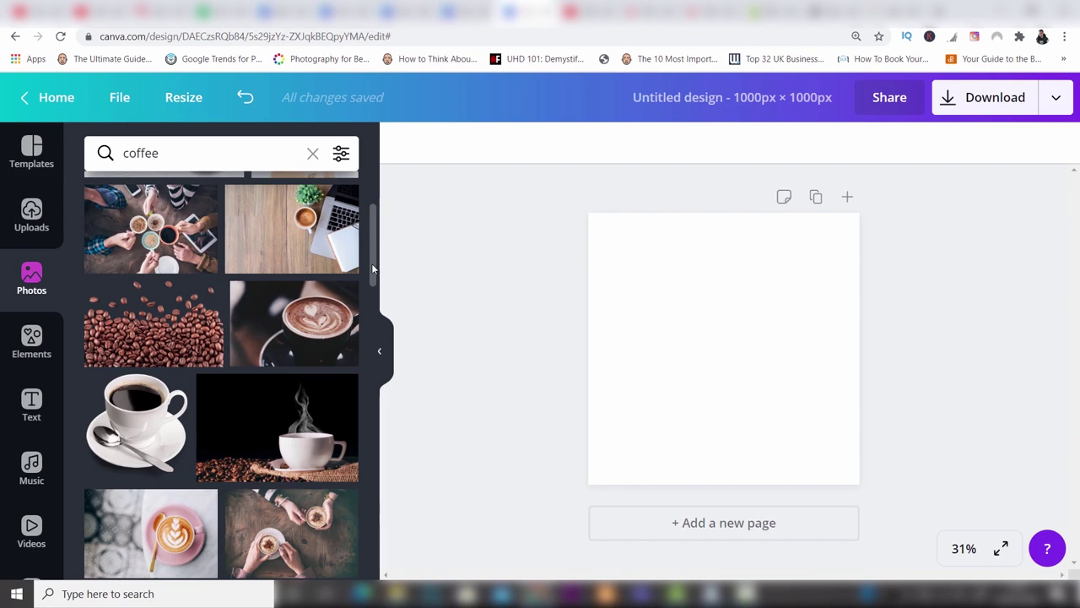
scroll(372, 268, "up", 2)
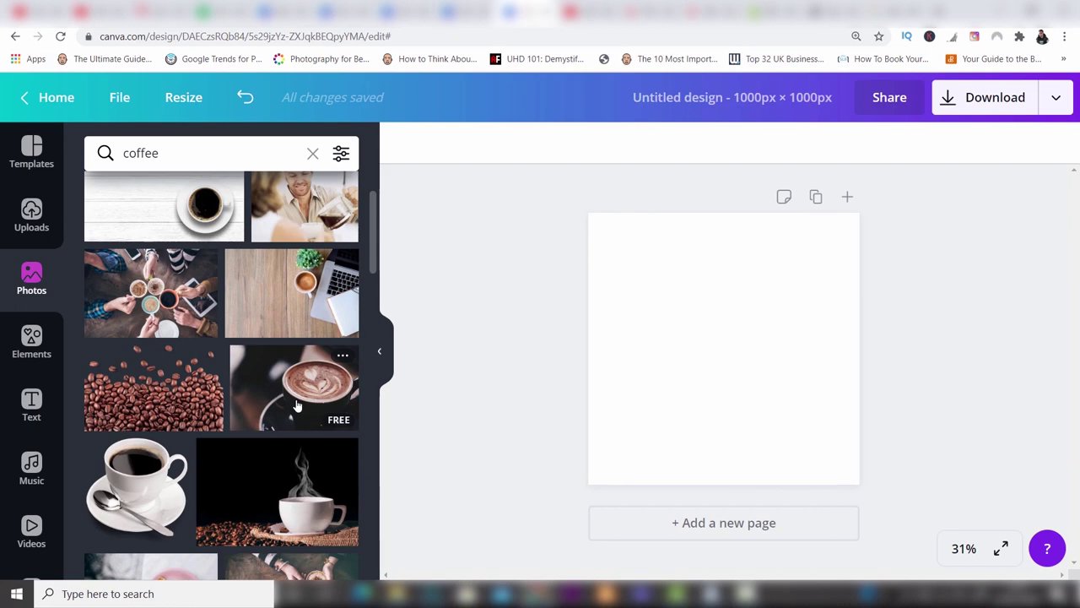
left_click(297, 406)
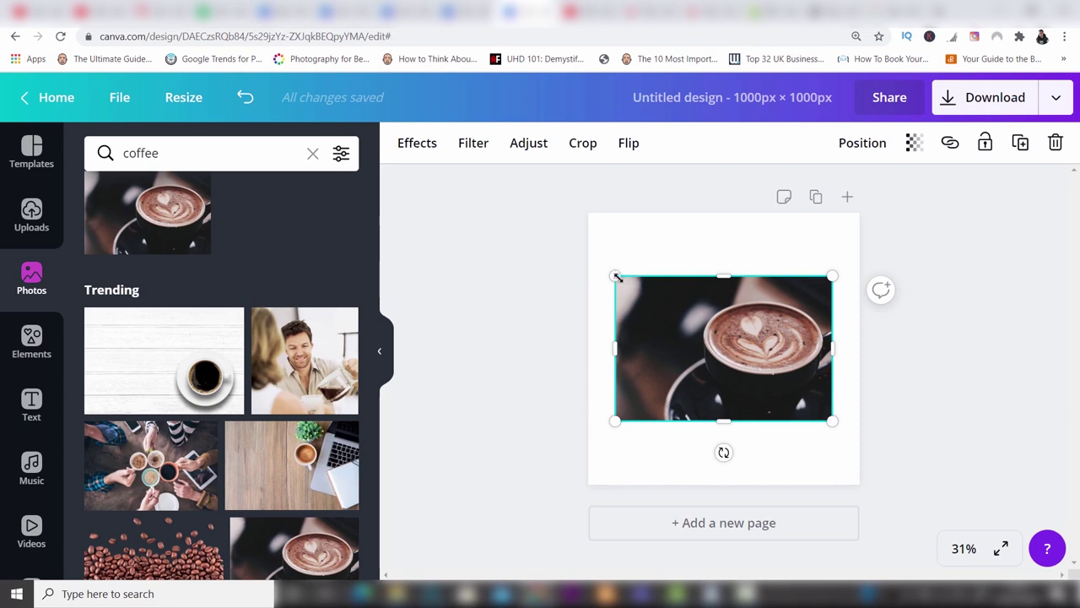
Enlarge and reposition the coffee photo so it covers the whole page with the cup centred
left_click_drag(617, 276, 507, 203)
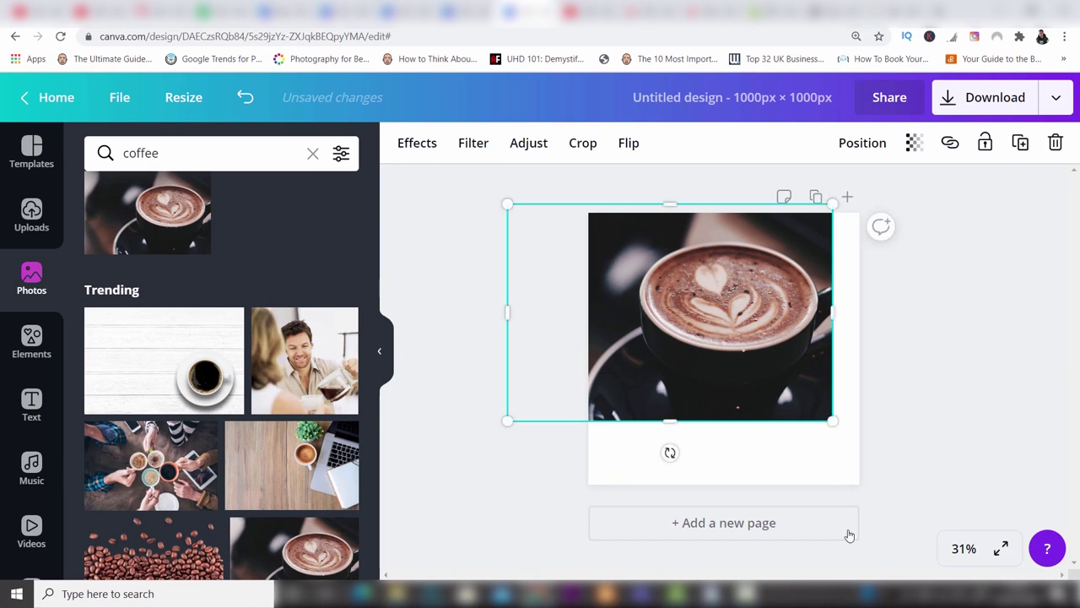
left_click_drag(831, 419, 912, 526)
left_click_drag(797, 318, 722, 311)
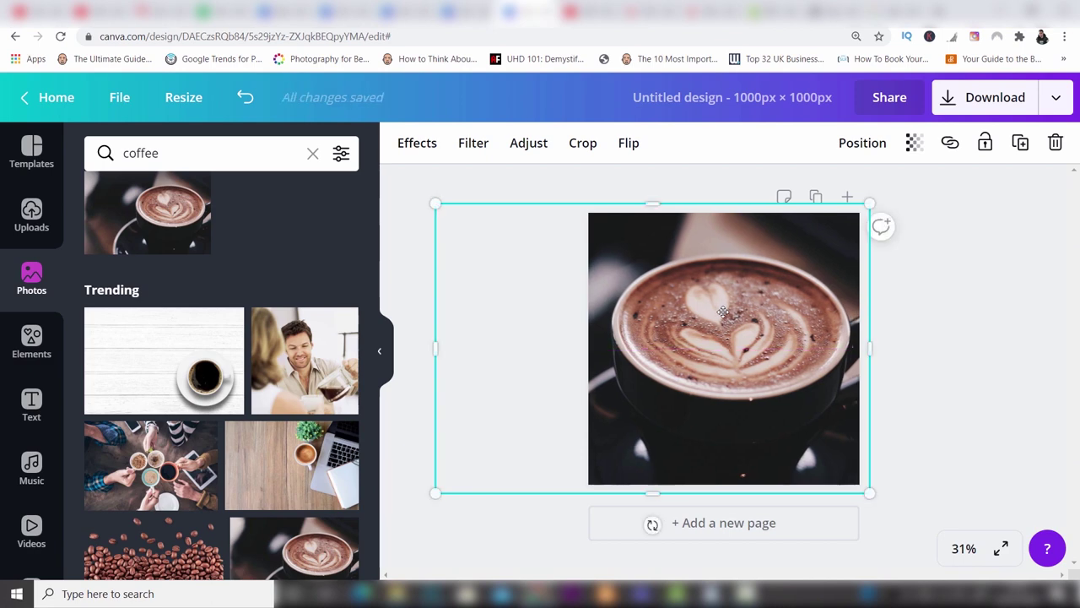
left_click_drag(860, 208, 905, 180)
left_click_drag(766, 294, 736, 297)
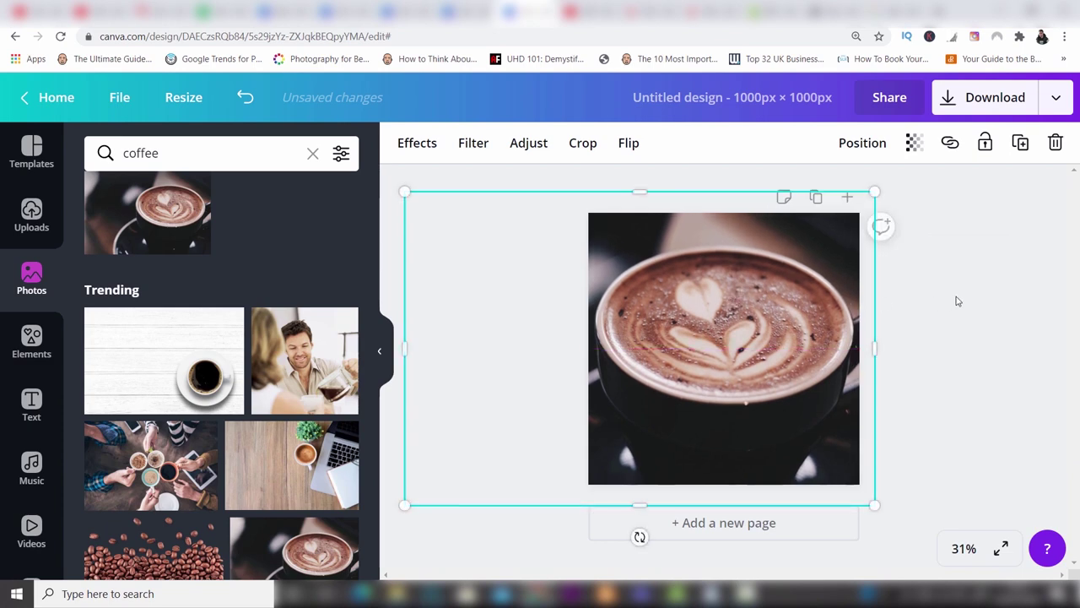
left_click(958, 301)
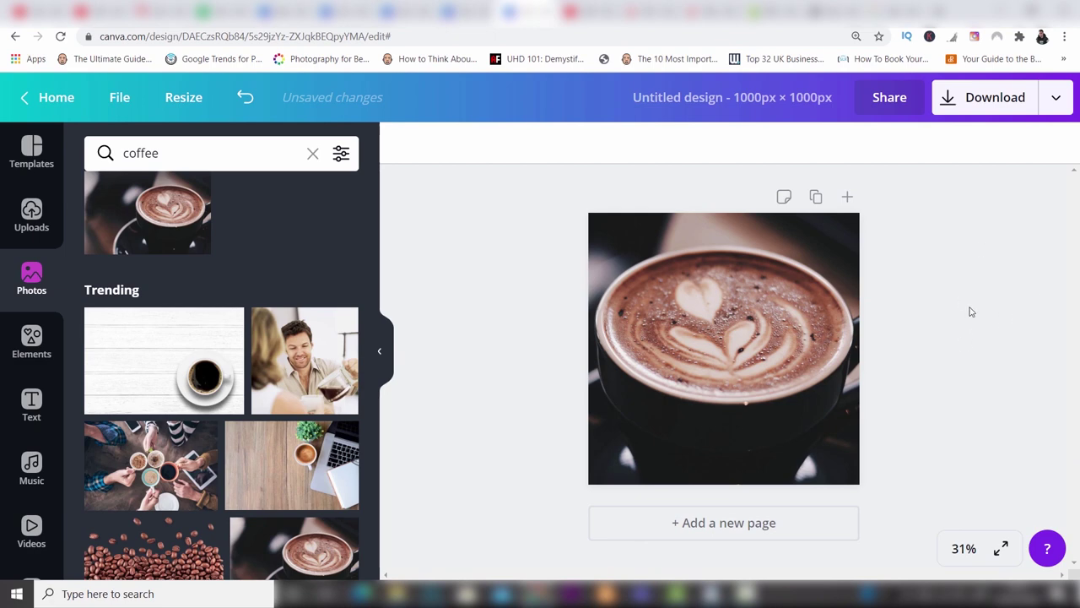
Examine the image effects offered for the coffee photo, from the Color Mix presets to Duotone, Glitch and Screen
left_click(753, 318)
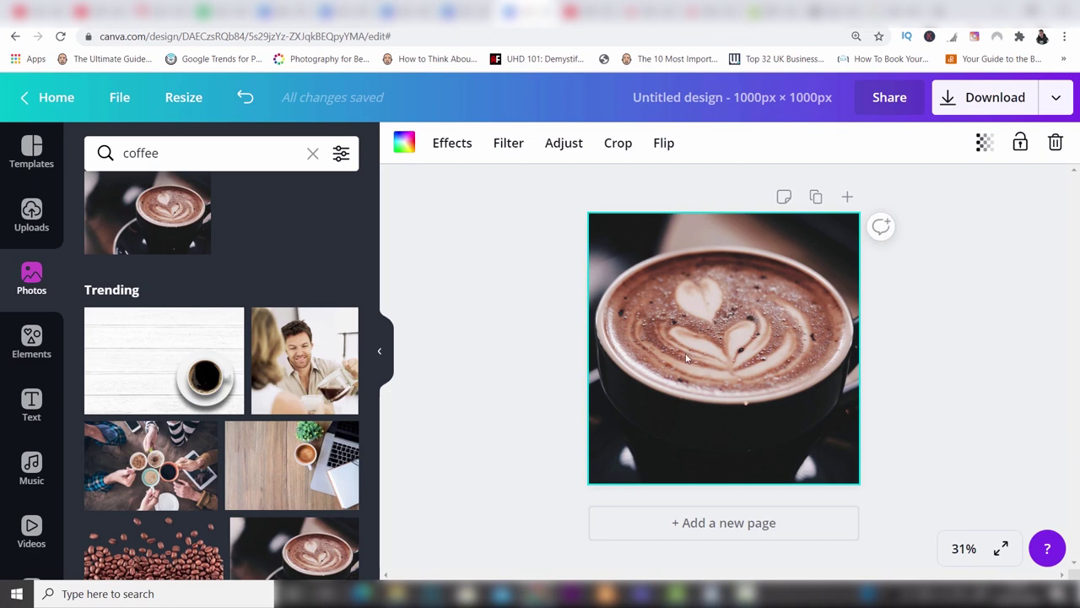
left_click(462, 145)
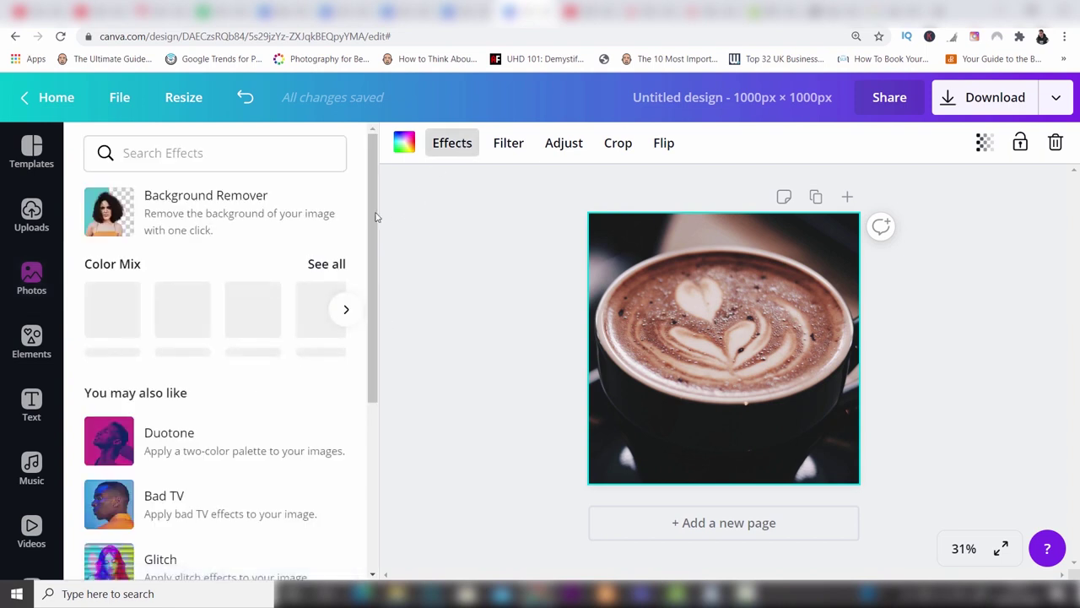
mouse_move(374, 215)
left_mouse_down()
mouse_move(376, 355)
mouse_move(376, 217)
left_mouse_up()
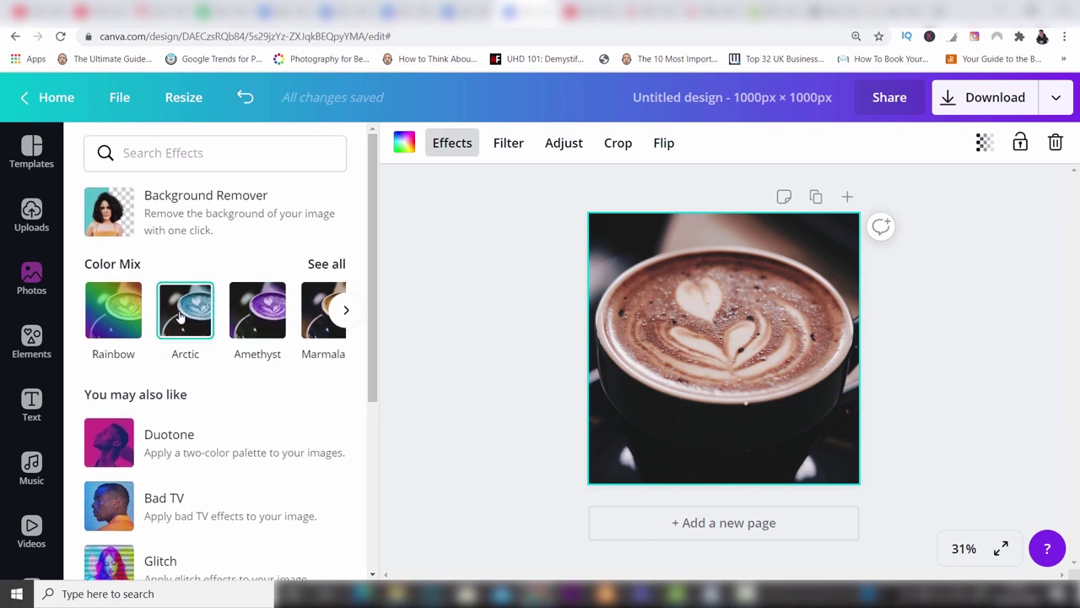
left_click(266, 311)
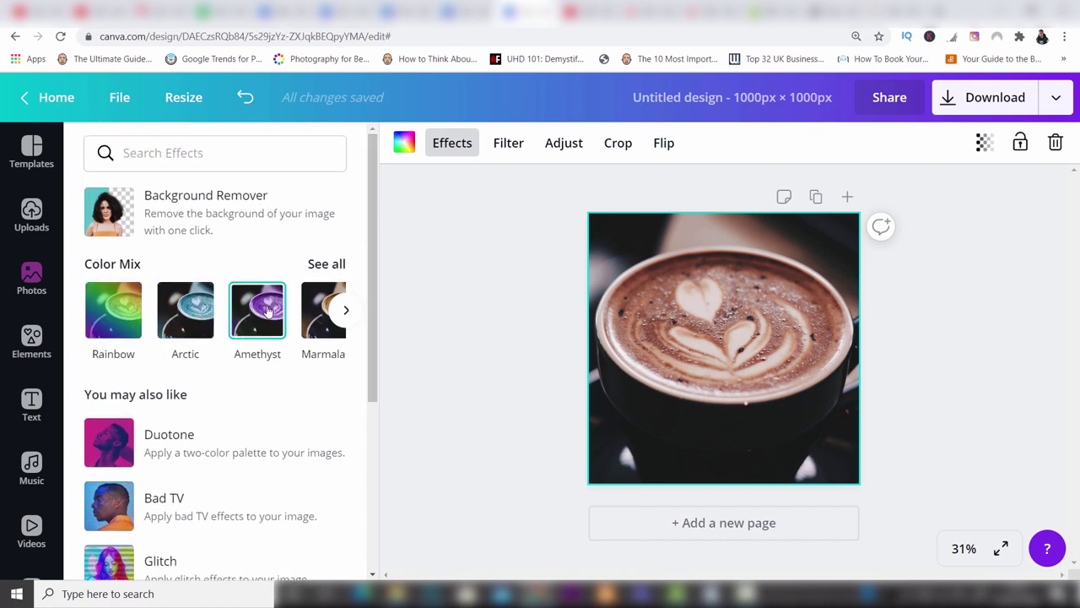
left_click(348, 309)
left_click(348, 310)
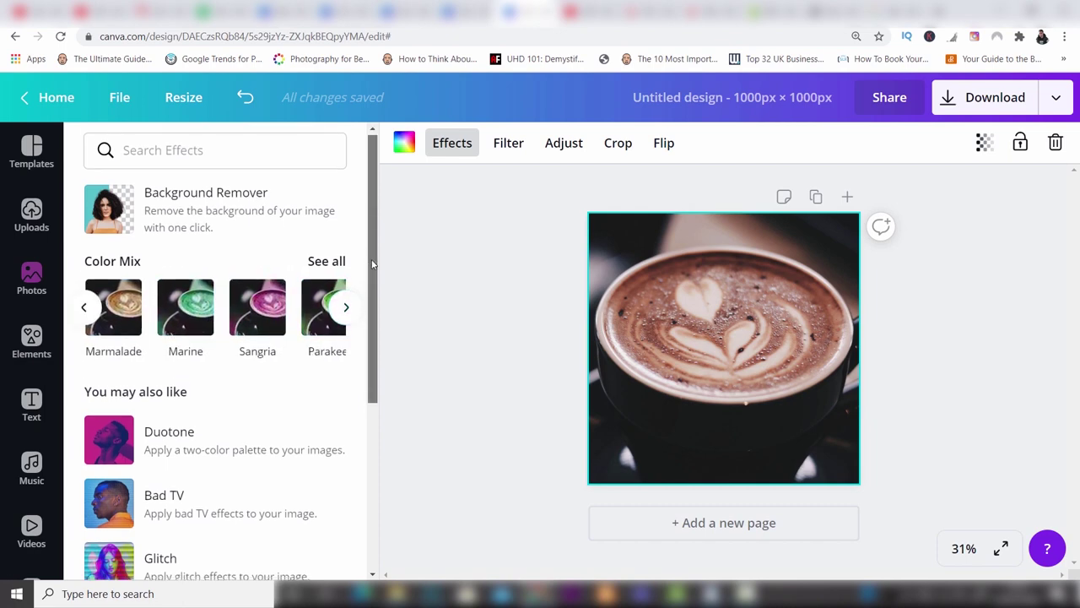
scroll(373, 292, "down", 2)
scroll(374, 292, "down", 3)
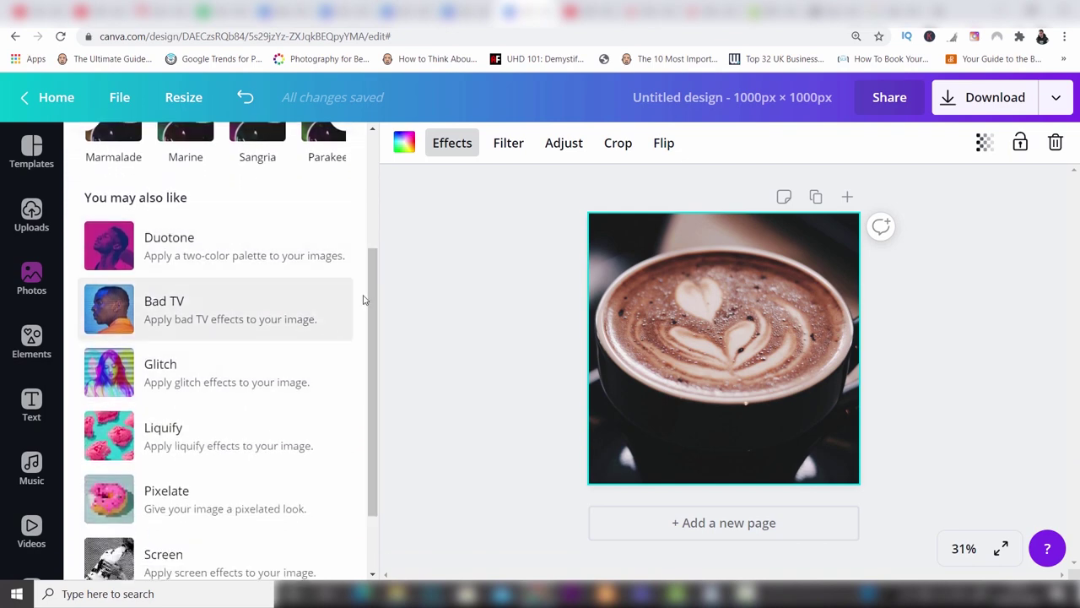
left_click_drag(374, 309, 369, 193)
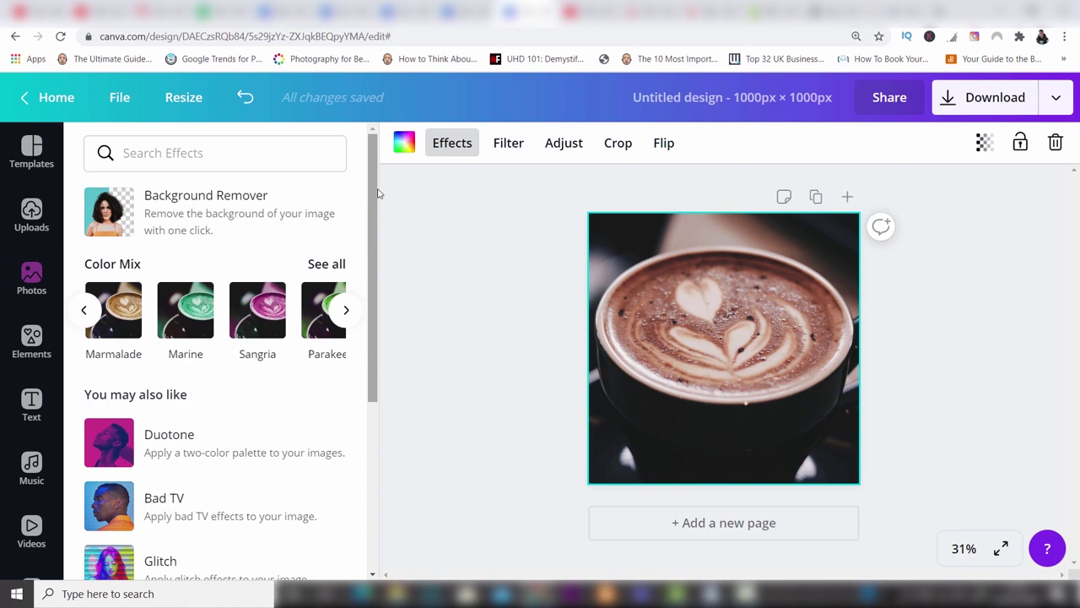
Try the Whimsical filter on the coffee photo, and replace it with the Street filter at intensity 52
left_click(510, 142)
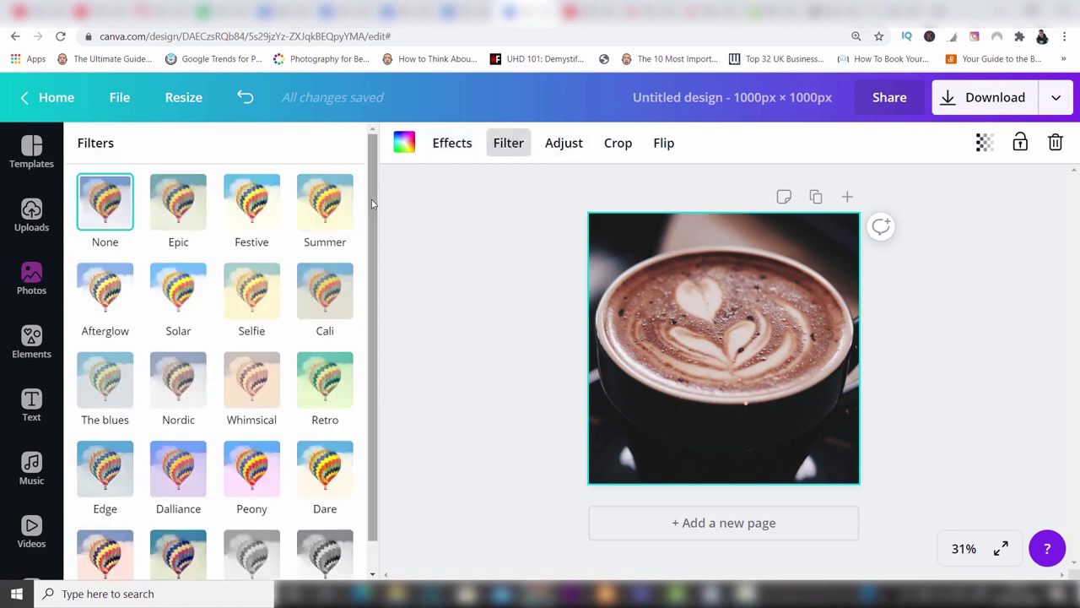
left_click_drag(369, 199, 371, 235)
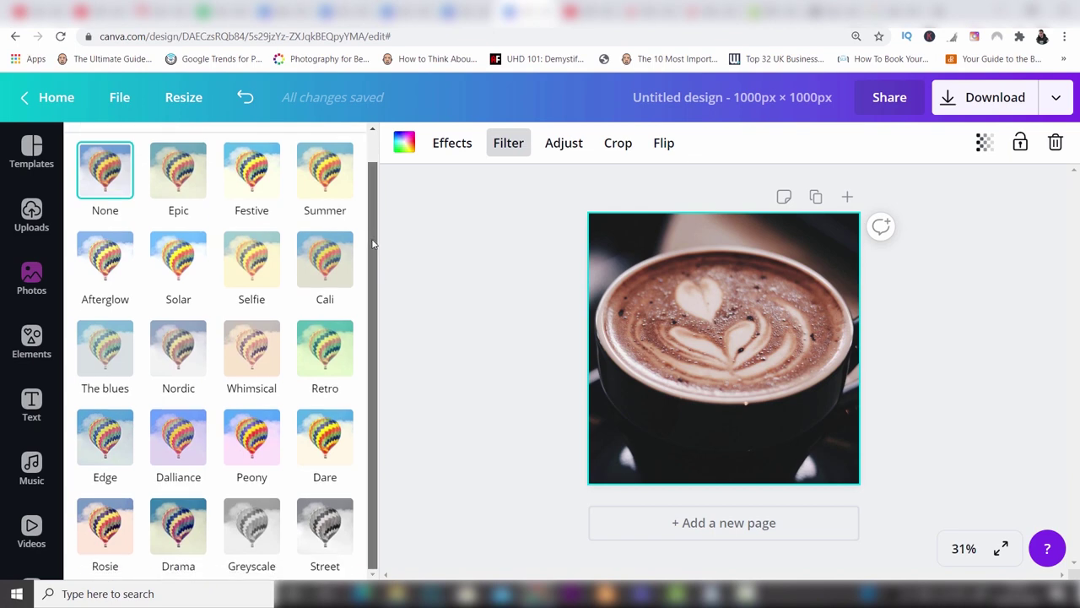
left_click(254, 362)
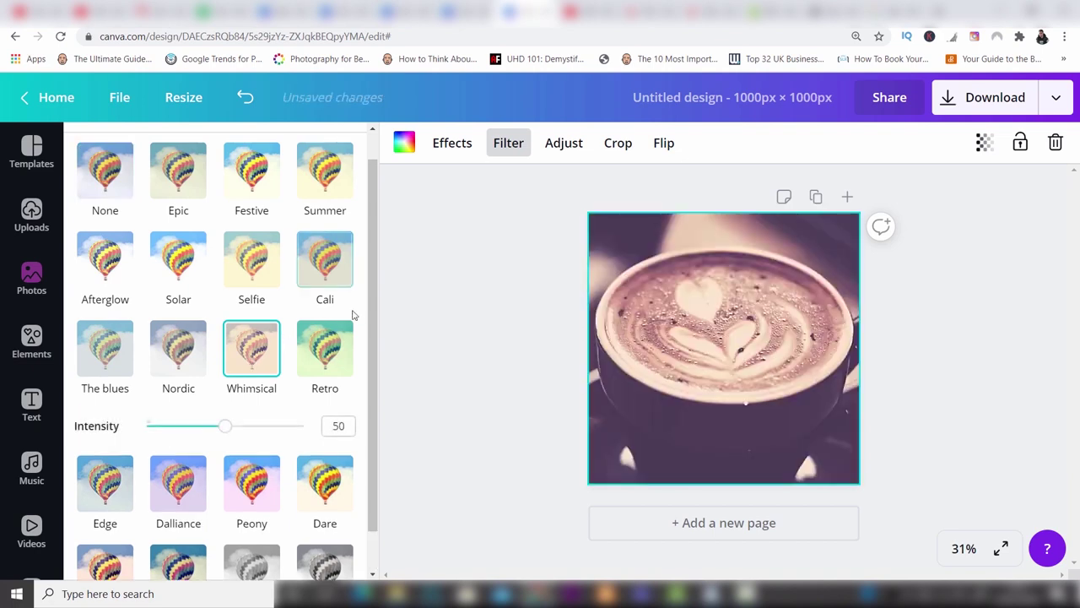
left_click_drag(371, 335, 369, 388)
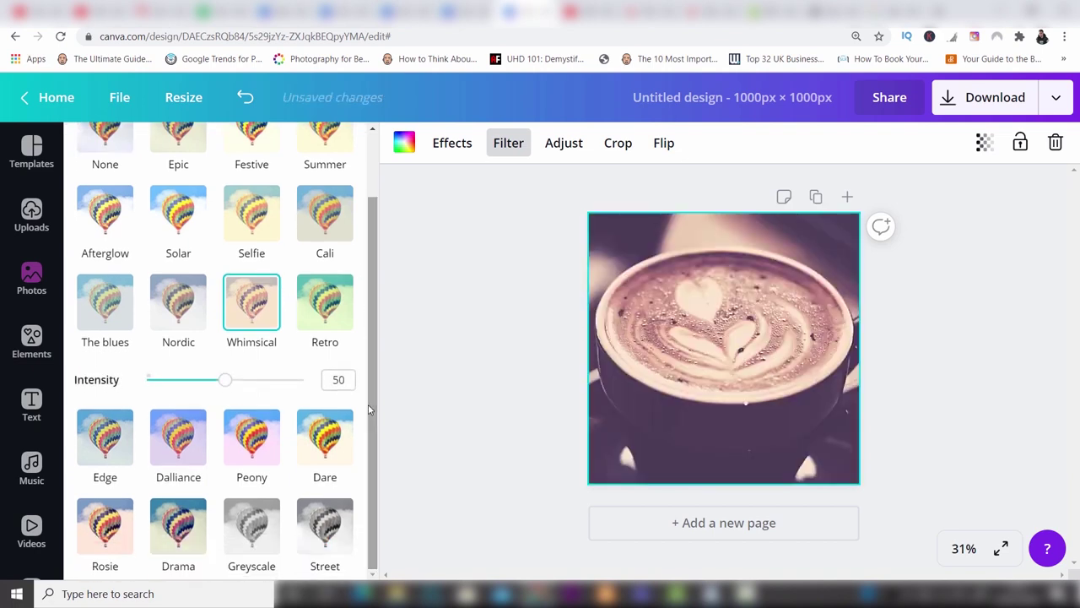
left_click(316, 538)
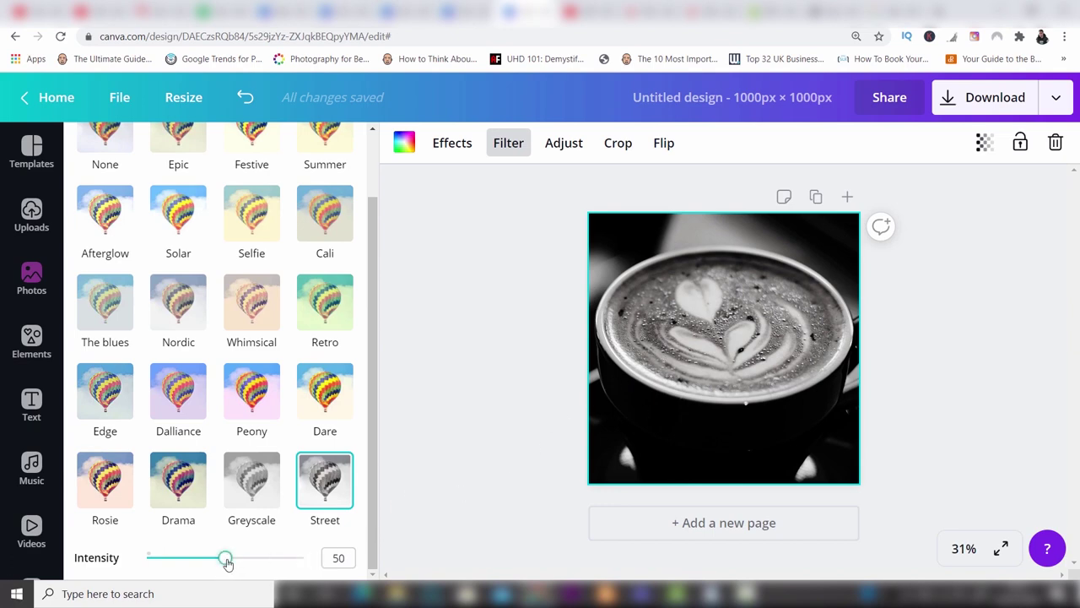
mouse_move(226, 562)
left_mouse_down()
mouse_move(290, 557)
mouse_move(184, 562)
mouse_move(228, 563)
left_mouse_up()
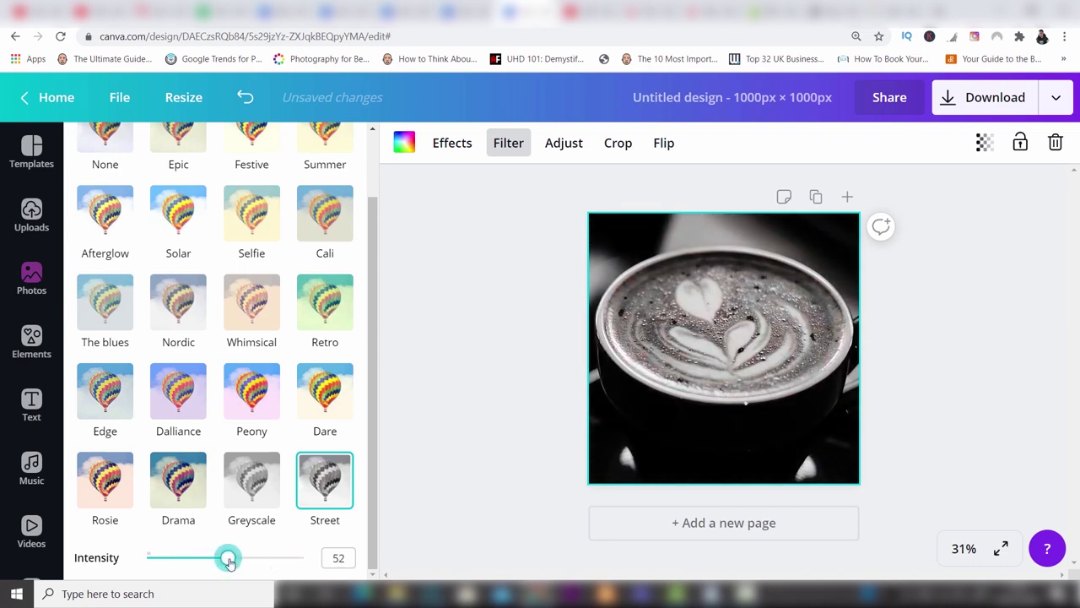
Adjust the coffee photo to brightness 0, contrast 30, tint 0 and blur -29
left_click(574, 144)
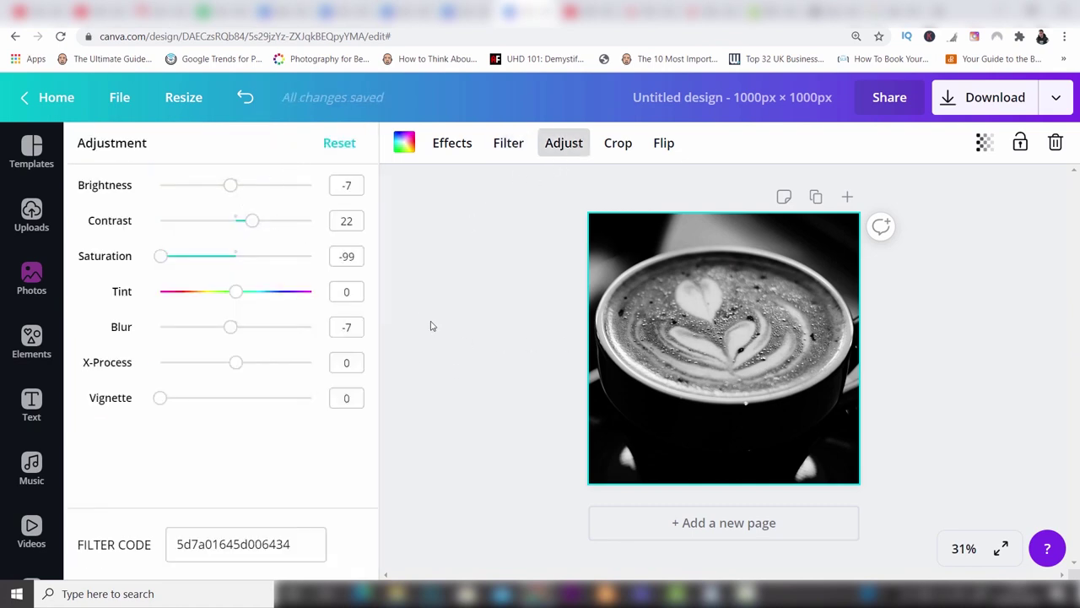
left_click_drag(231, 185, 236, 185)
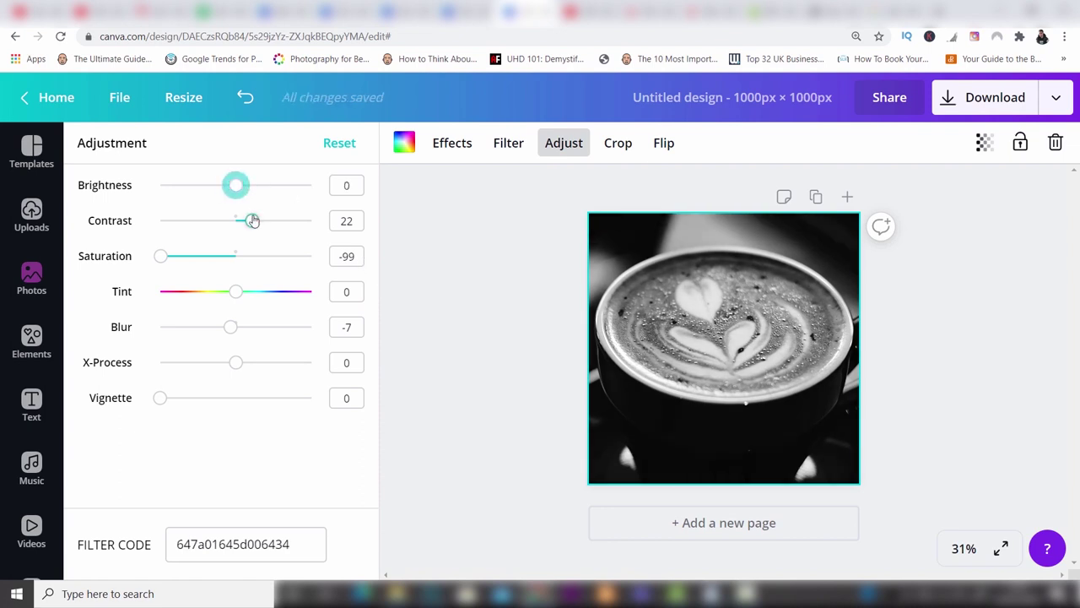
left_click_drag(249, 220, 259, 222)
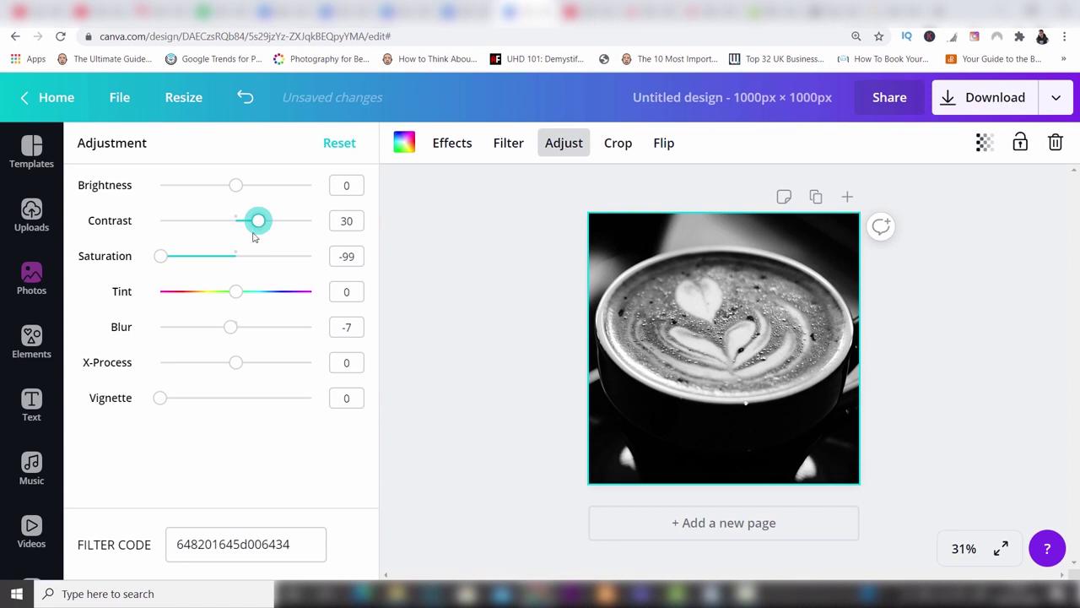
mouse_move(235, 296)
left_mouse_down()
mouse_move(250, 295)
mouse_move(226, 301)
mouse_move(238, 303)
left_mouse_up()
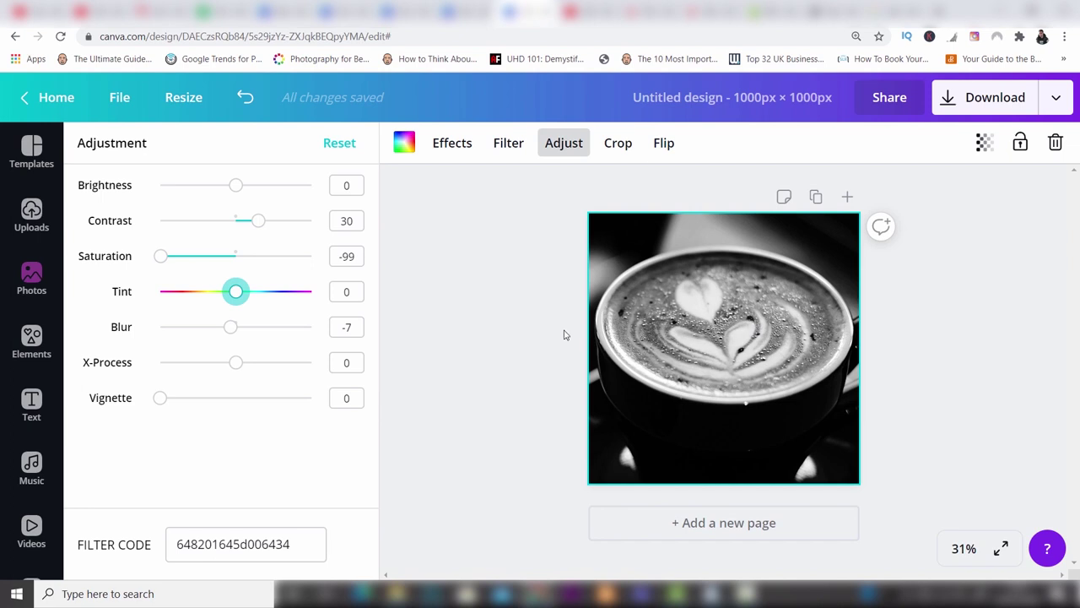
left_click_drag(230, 332, 214, 330)
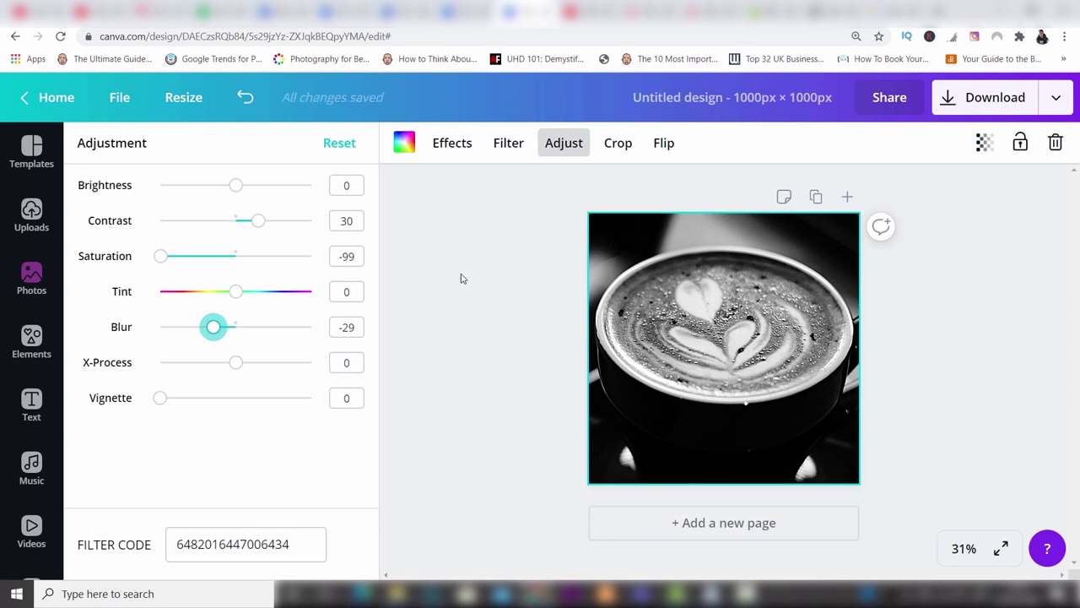
Check the photo's crop frame, and try flipping the photo horizontally and vertically, reversing each flip
left_click(620, 143)
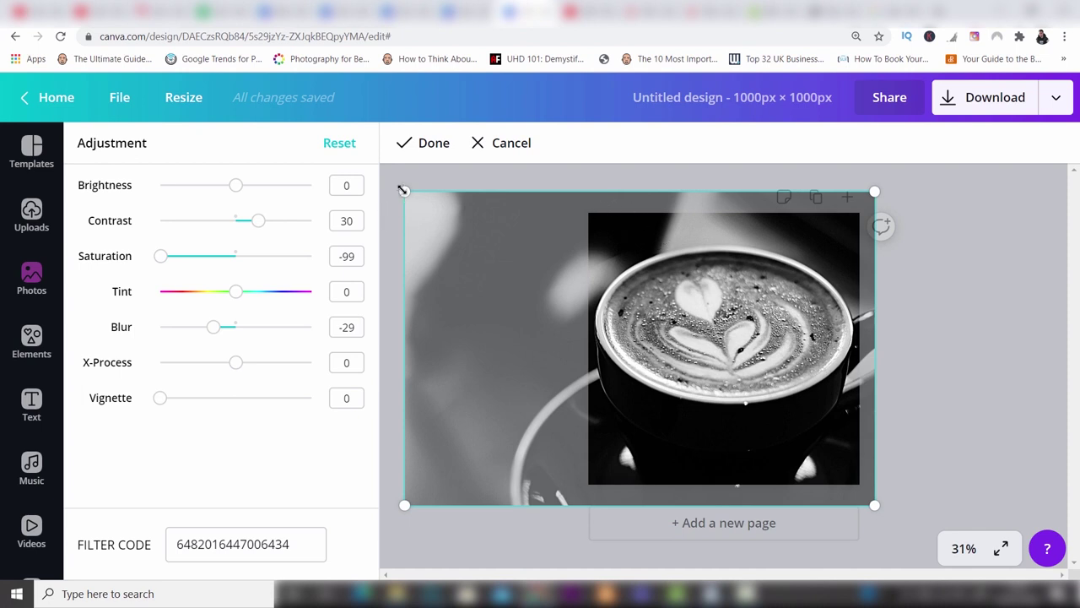
left_click(429, 146)
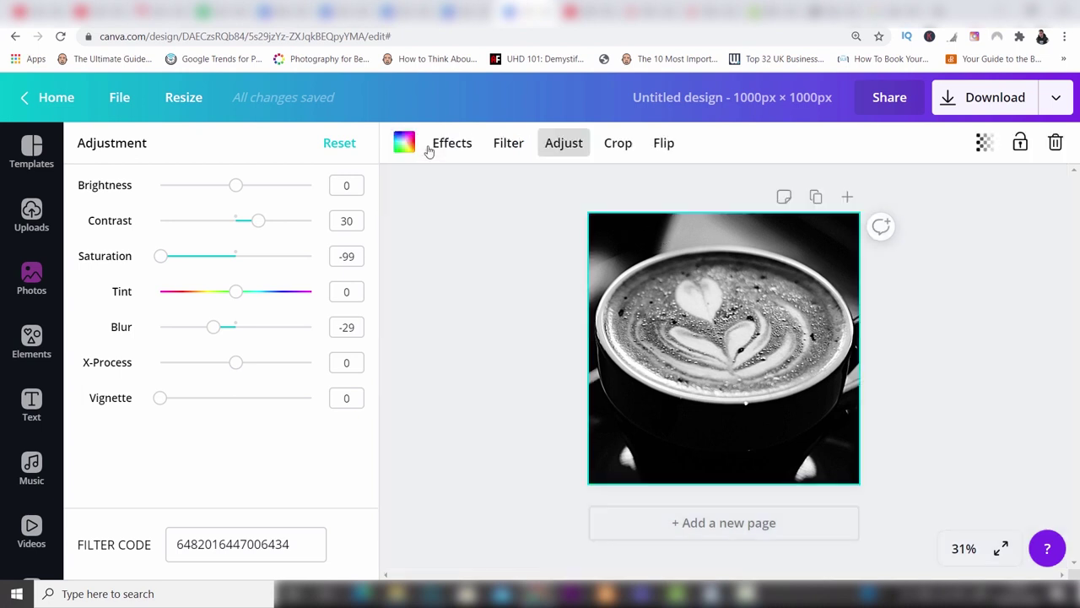
left_click(664, 145)
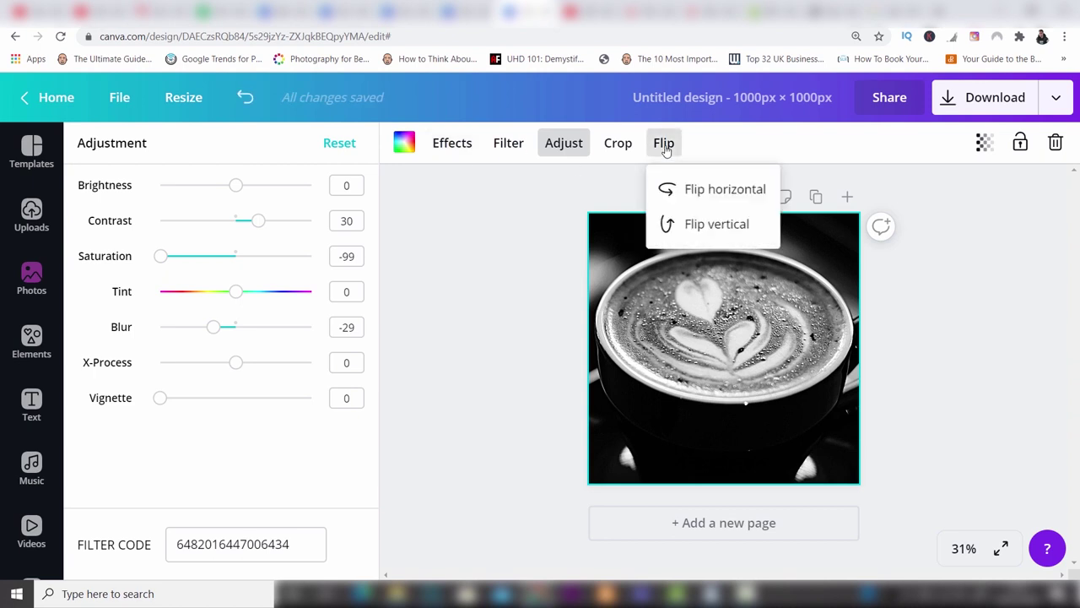
left_click(690, 189)
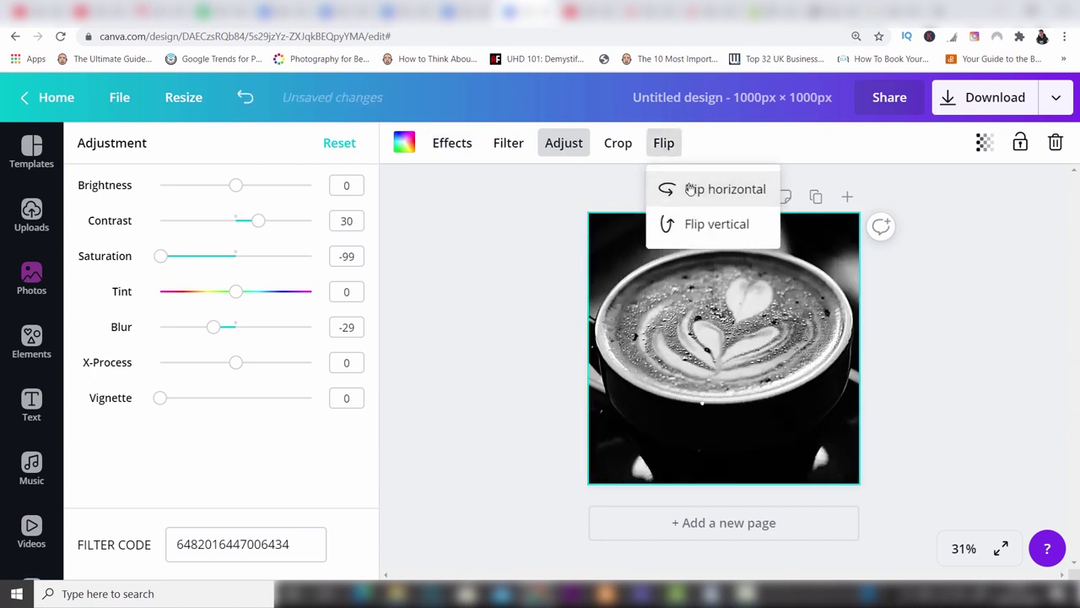
left_click(690, 189)
left_click(709, 226)
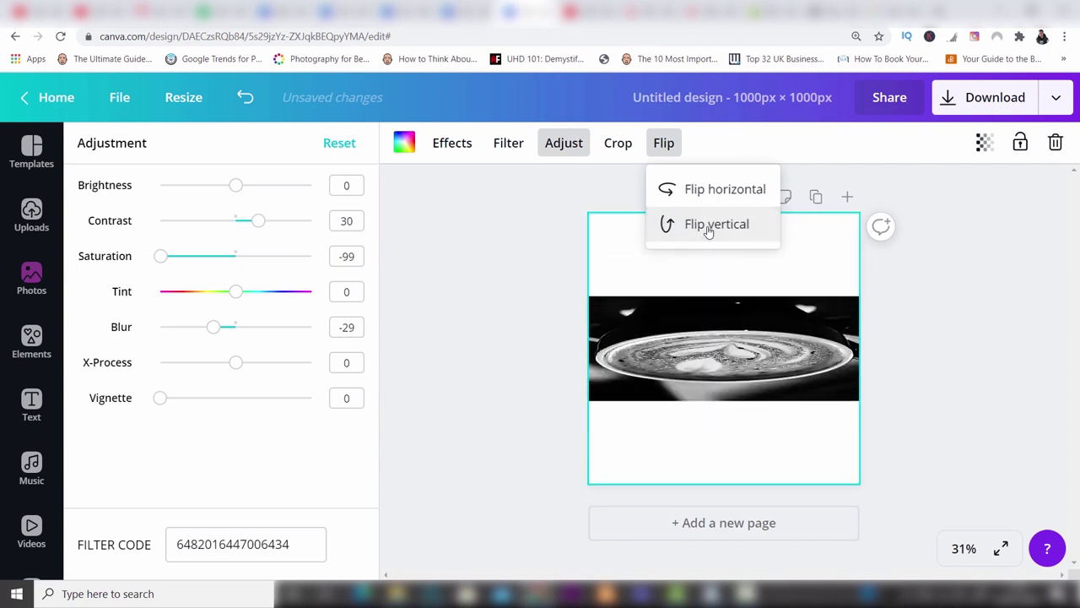
left_click(709, 226)
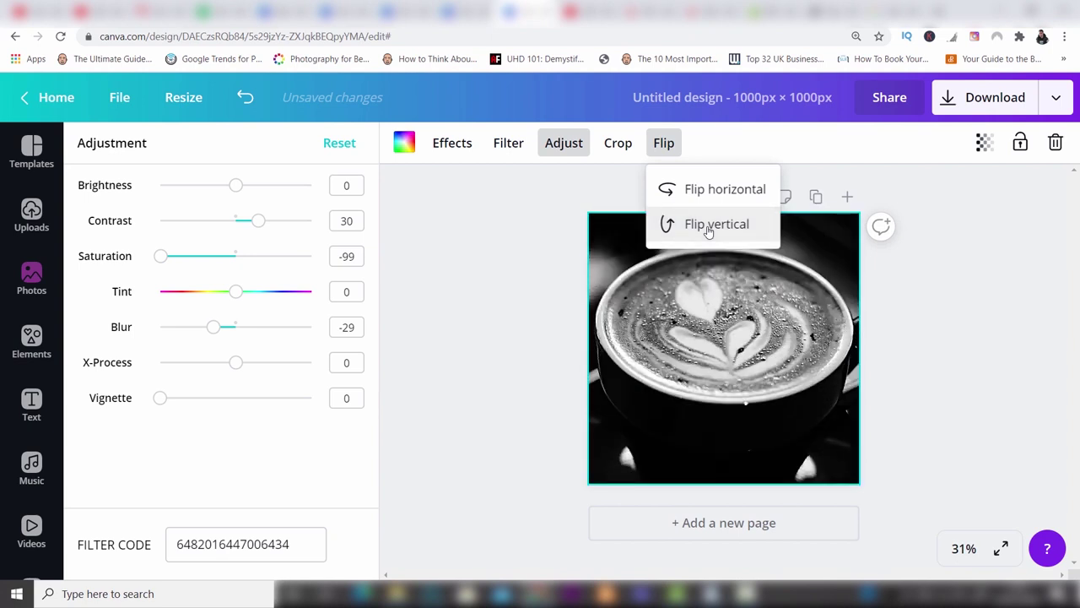
key("Escape")
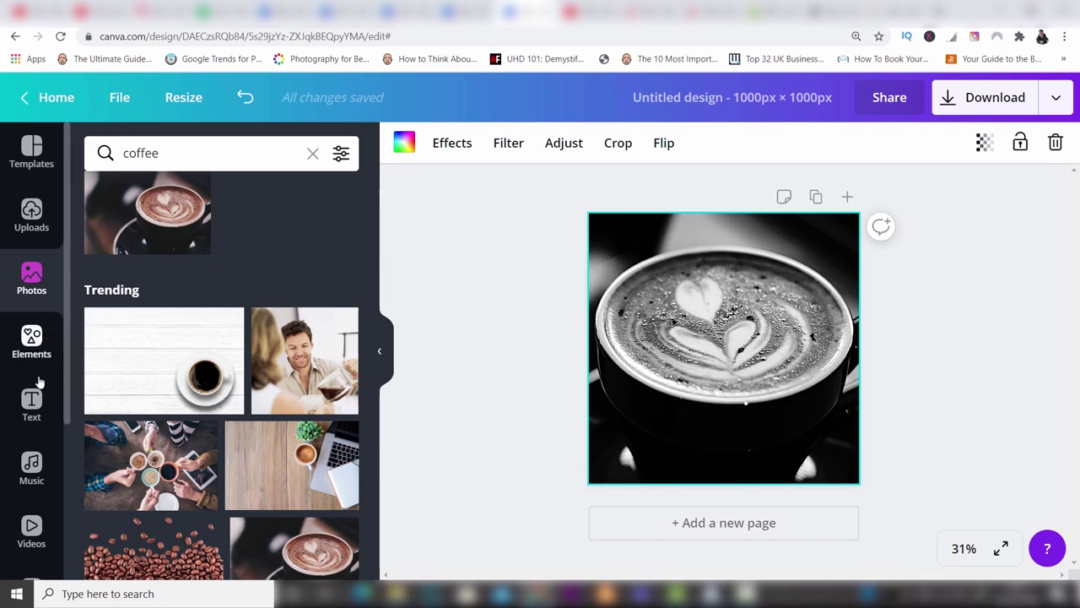
Add the recently used "Will you be mine?" text combination over the coffee photo
left_click(30, 416)
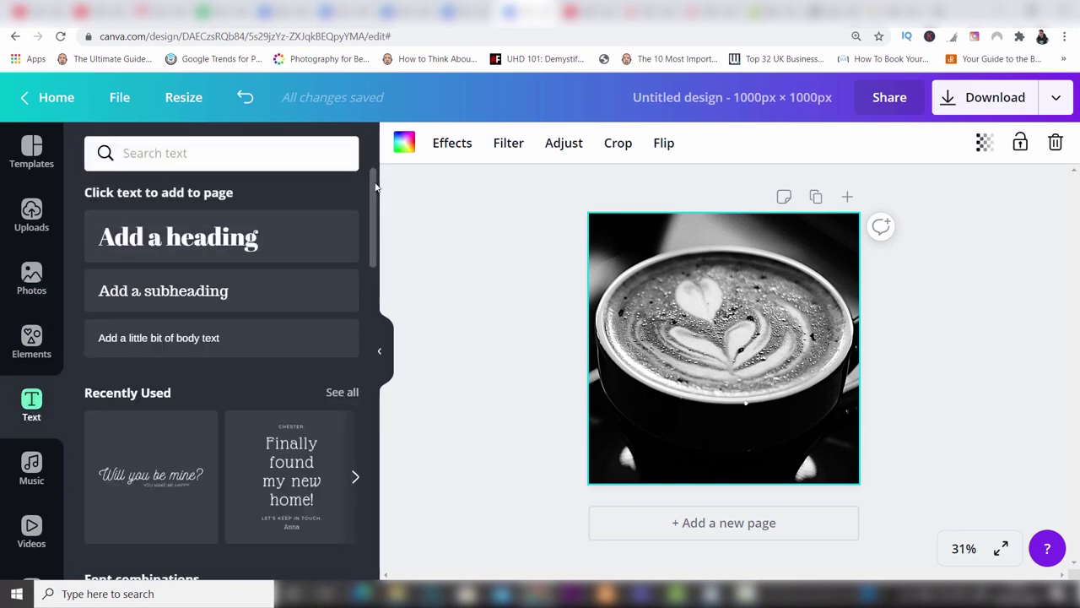
left_click_drag(377, 188, 372, 223)
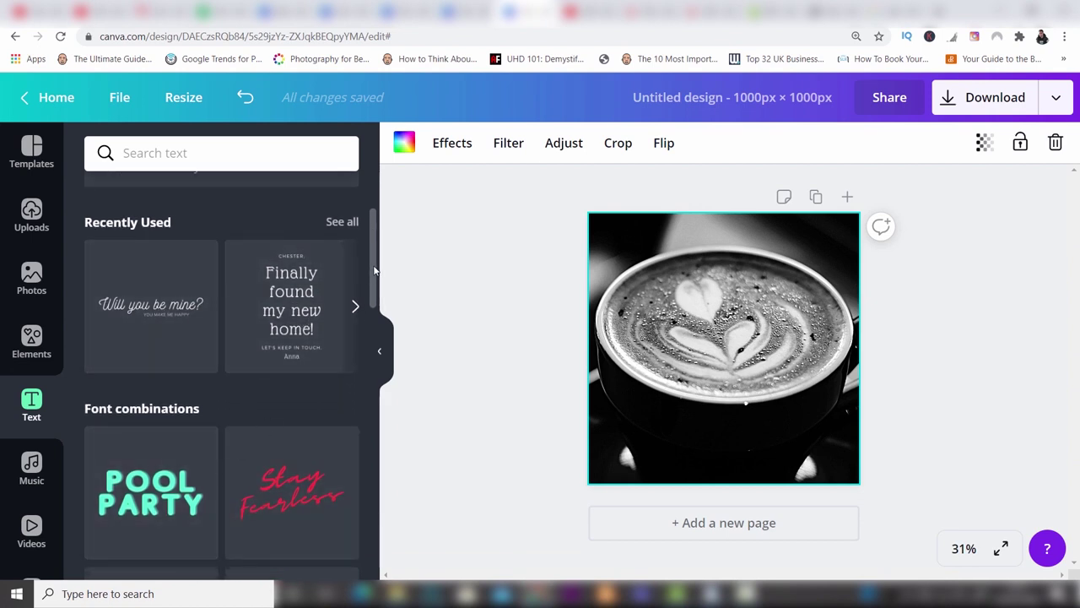
left_click_drag(376, 270, 355, 345)
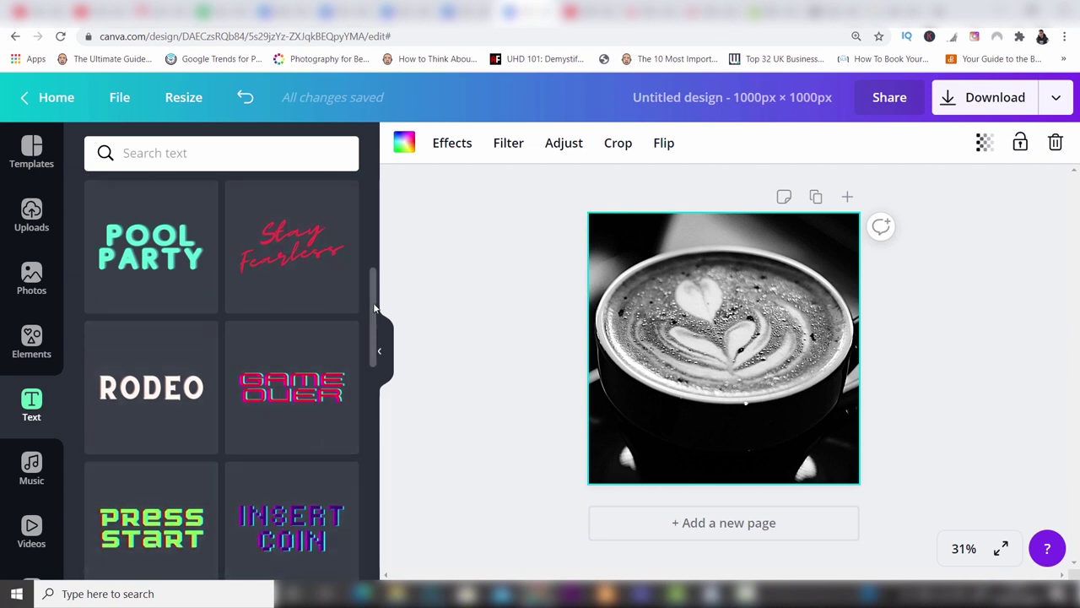
left_click_drag(374, 307, 373, 226)
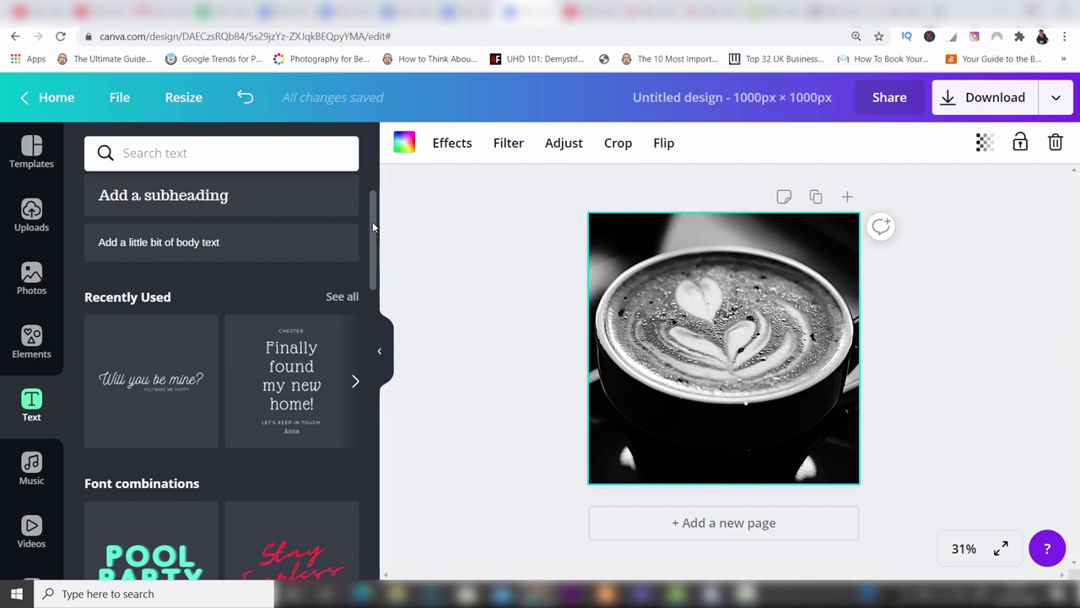
left_click(154, 355)
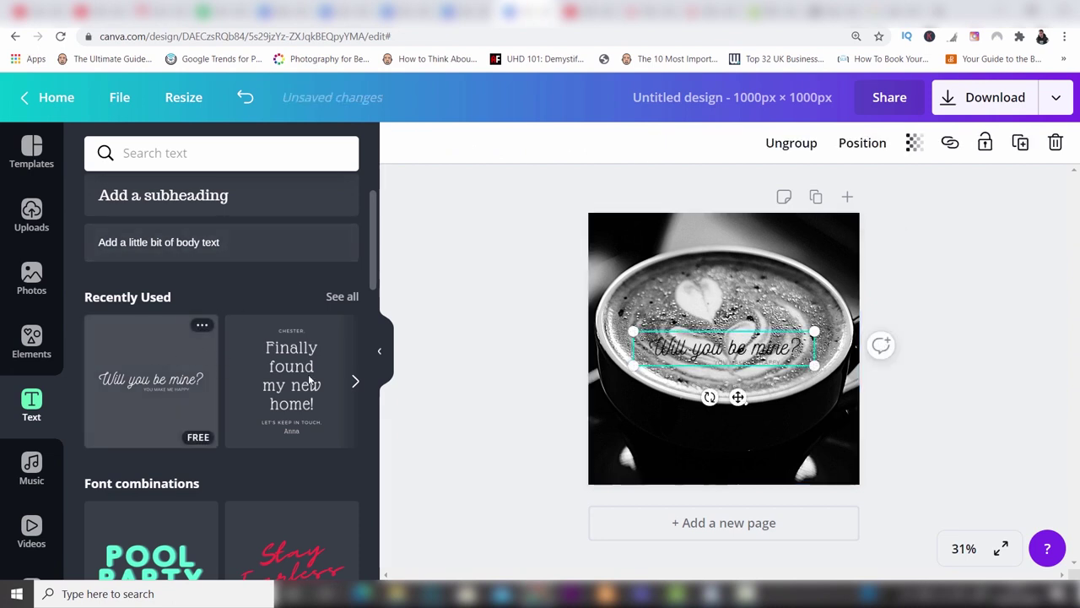
Delete the small "YOU MAKE ME HAPPY" line beneath the heading in the text combination
double_click(762, 363)
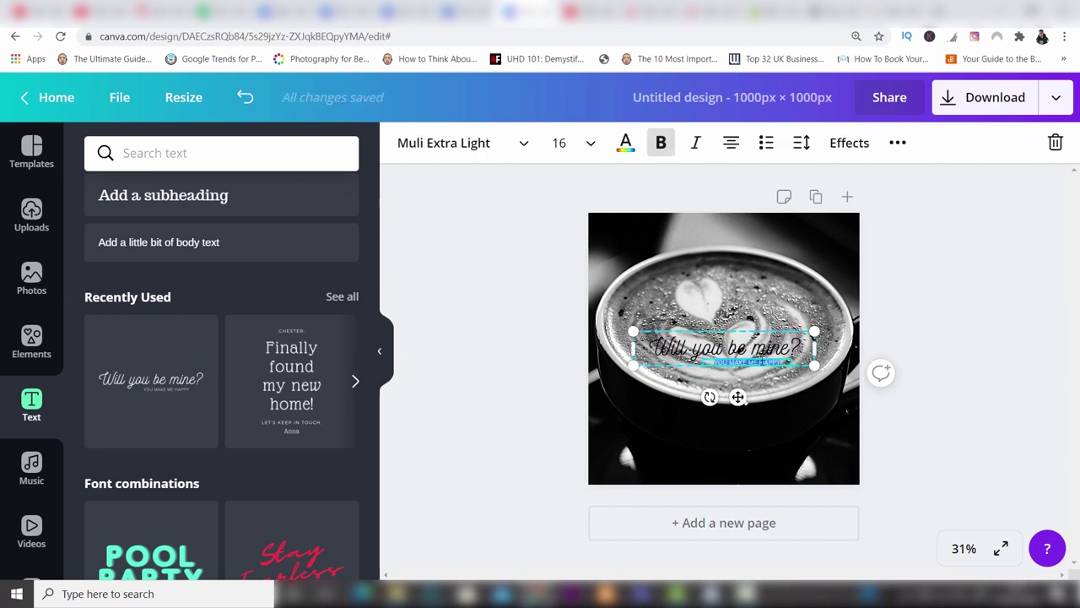
key("BackSpace")
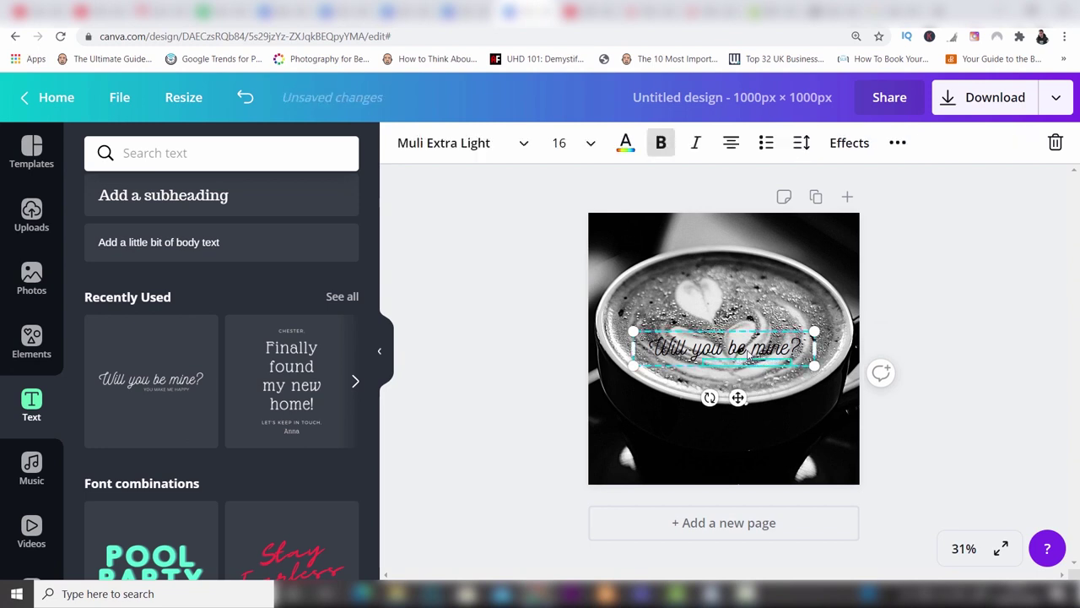
key("BackSpace")
Replace the "Will you be mine?" heading with "Only The Best Beans" and widen its text box so it fits on one line
key("ctrl+a")
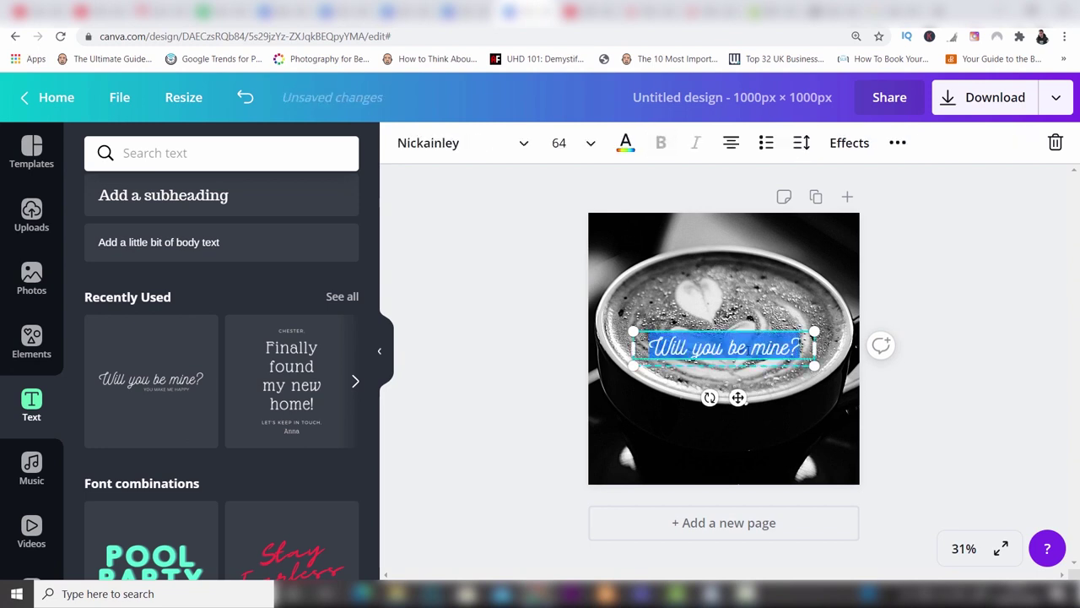
key("BackSpace")
type("Only")
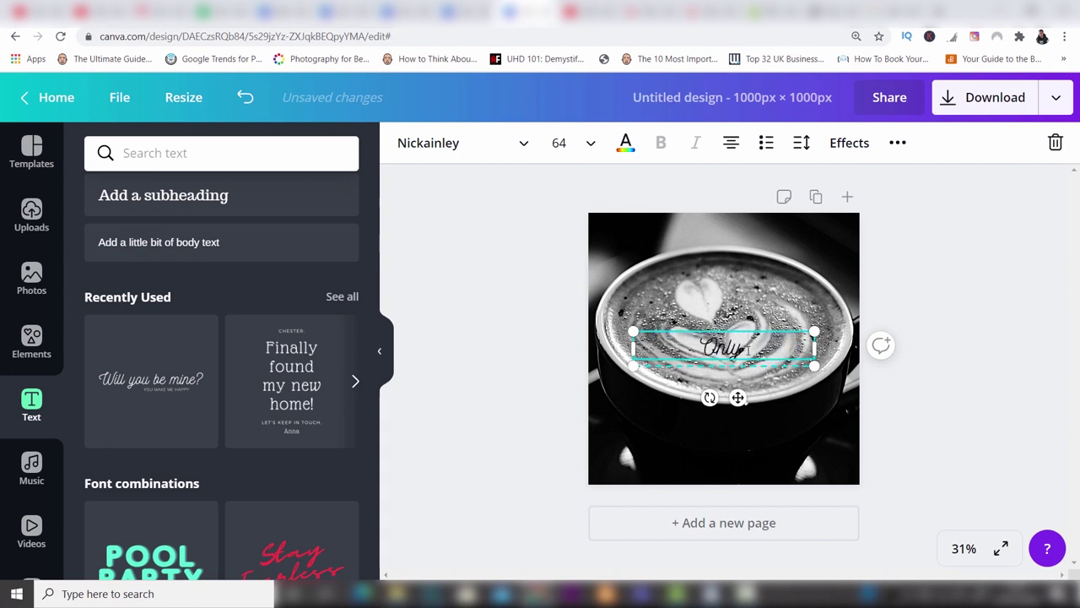
type(" The Best")
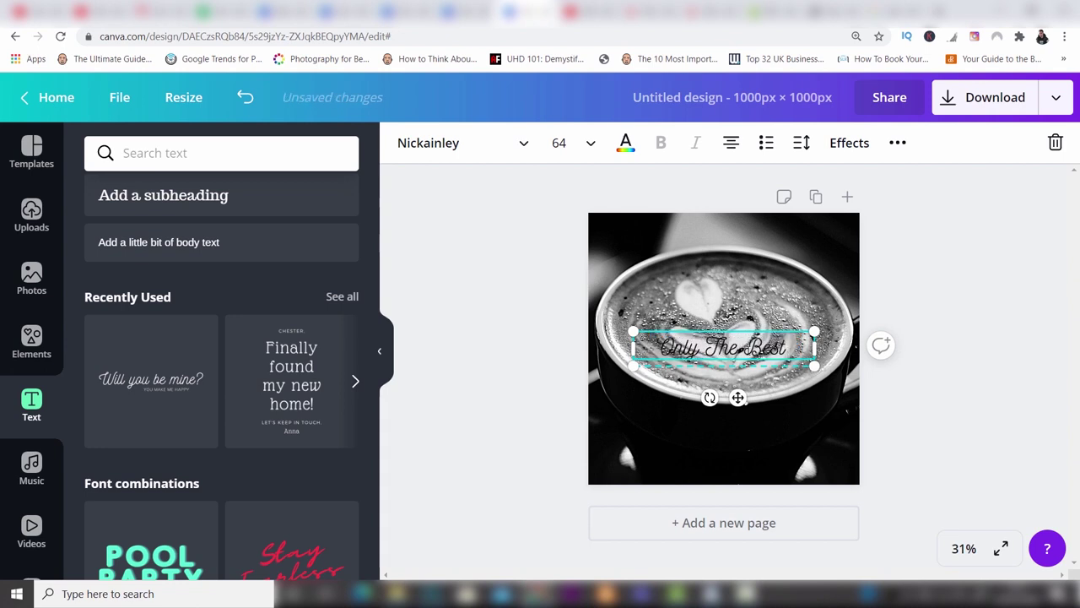
type(" Beans")
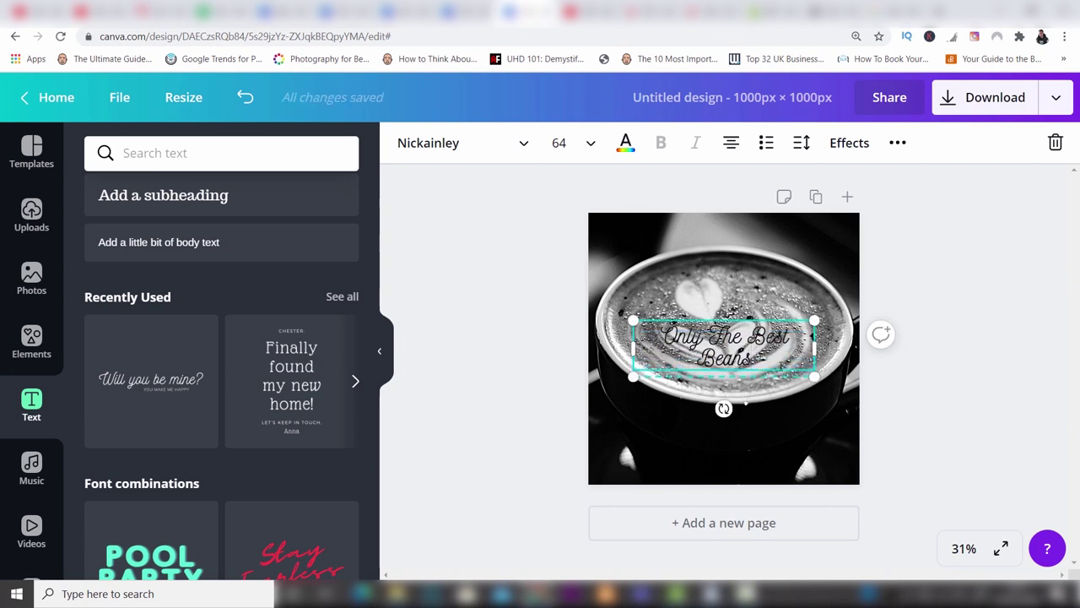
left_click_drag(824, 351, 835, 351)
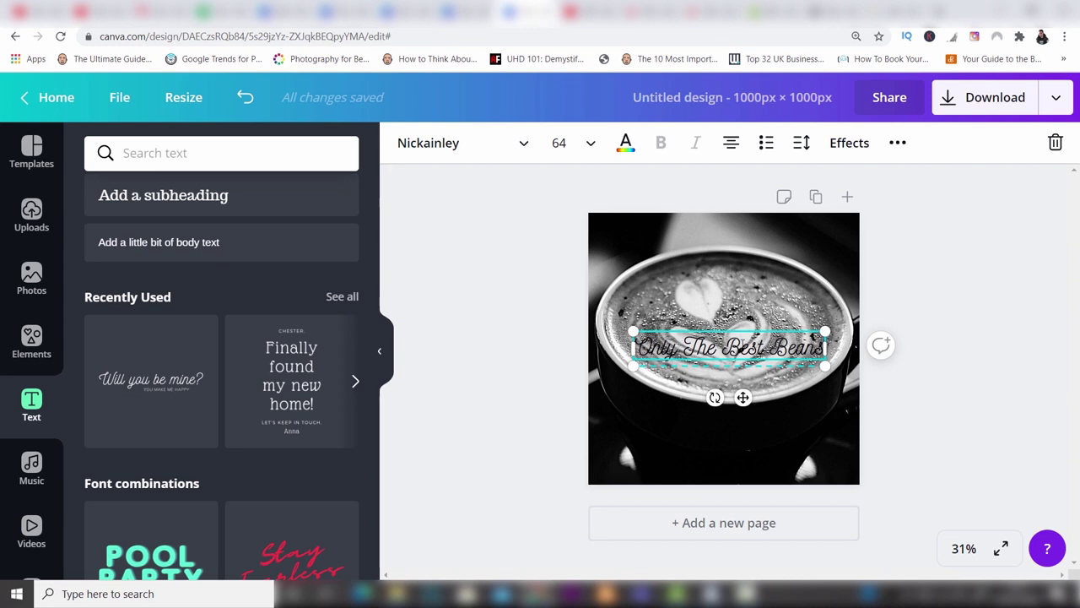
Change the colour of the whole "Only The Best Beans" text to the white document colour
key("ctrl+a")
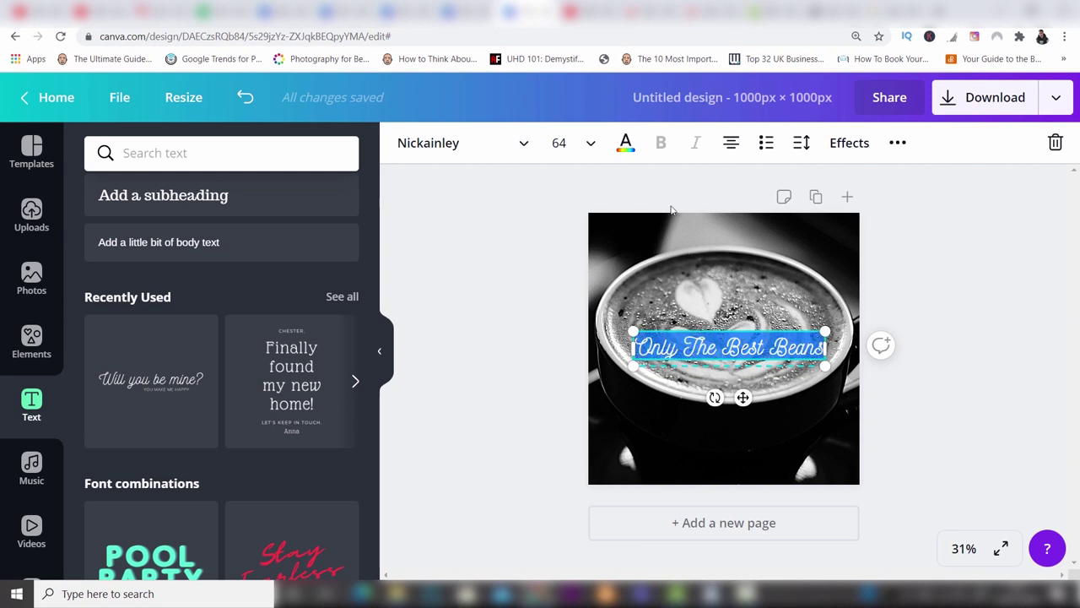
left_click(625, 144)
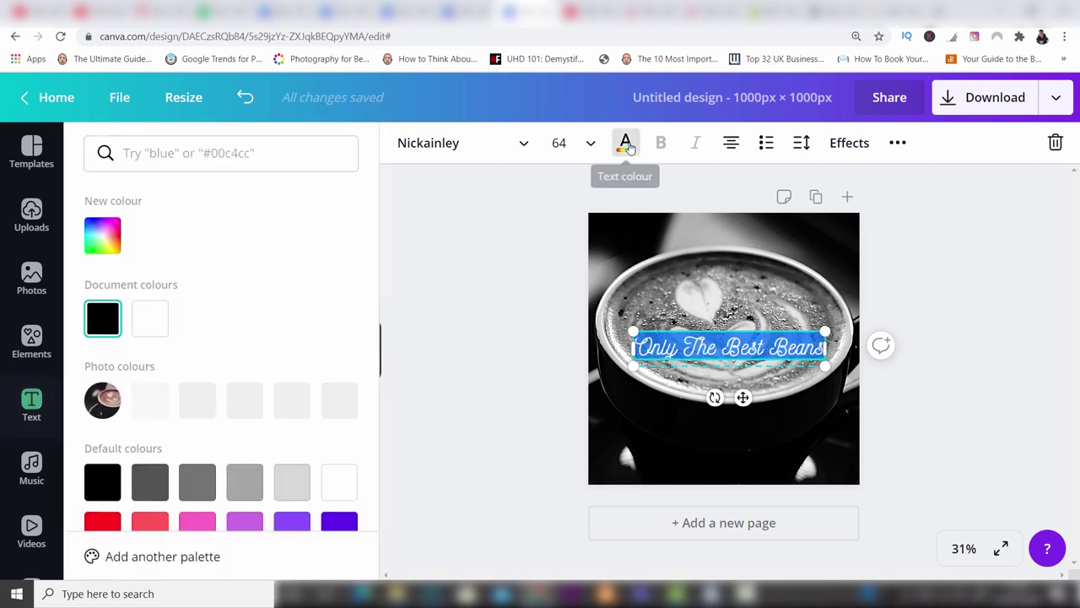
left_click(156, 322)
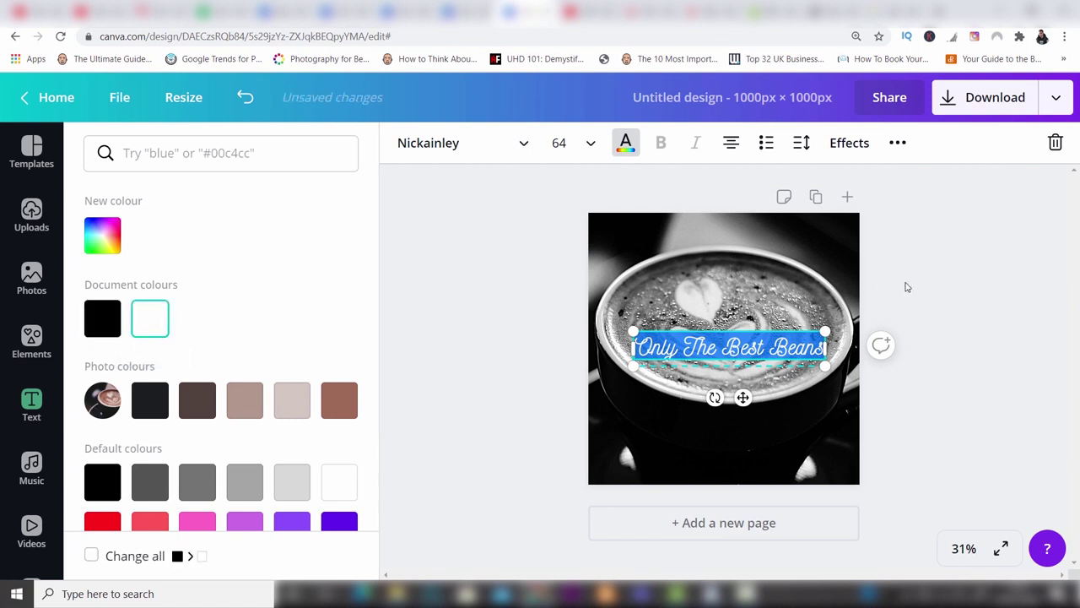
key("Escape")
key("Escape")
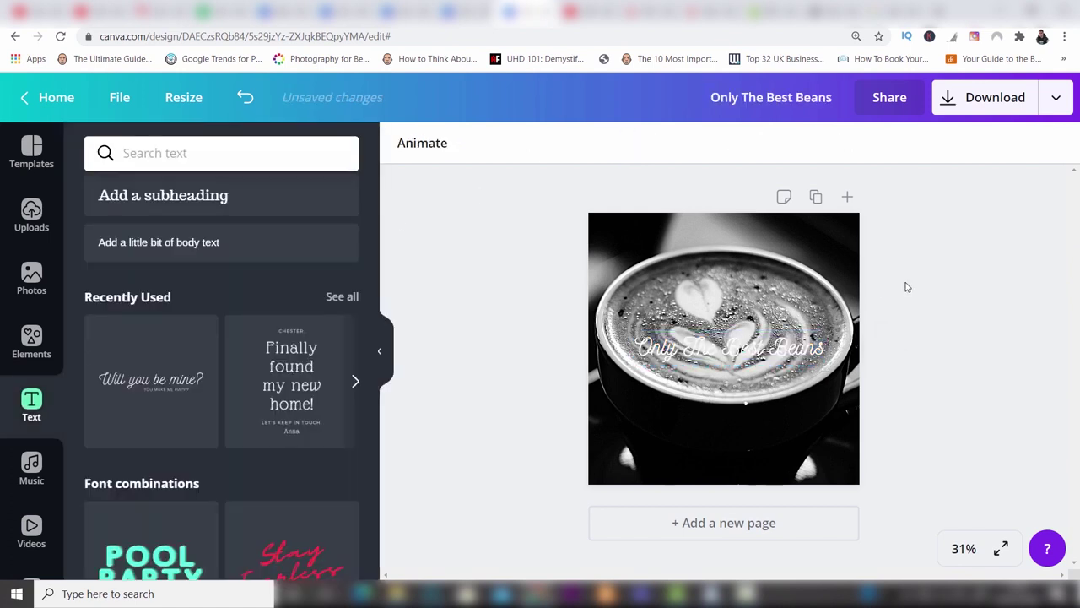
Move the "Only The Best Beans" text below the cup near the photo's lower edge, centred horizontally
left_click_drag(760, 355, 748, 456)
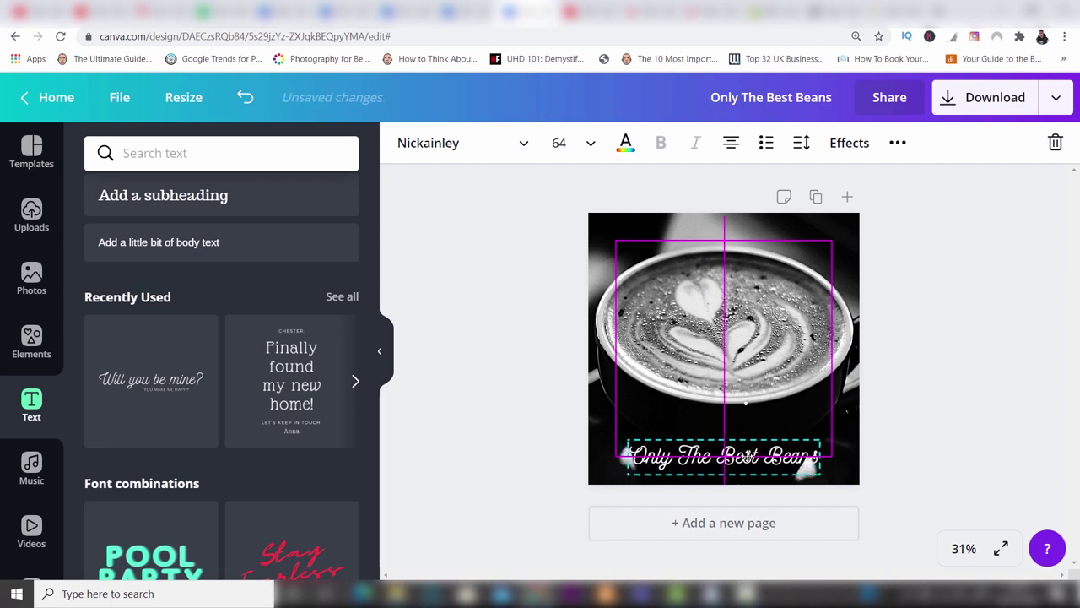
left_click_drag(748, 455, 747, 456)
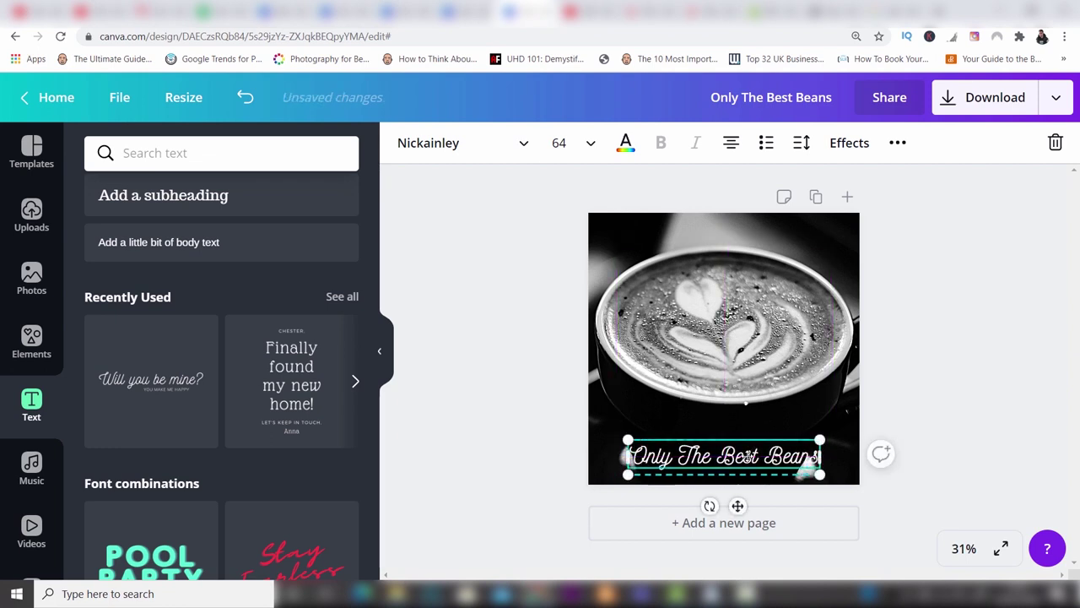
left_click(919, 417)
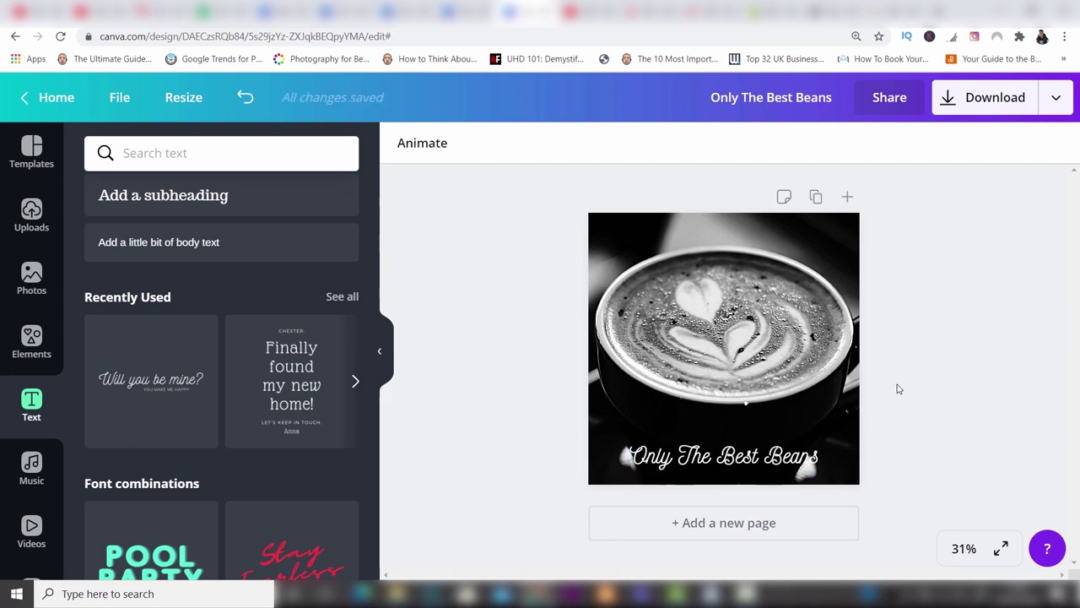
Browse the full Shapes collection in the elements library and add the plain square to the design
left_click(17, 350)
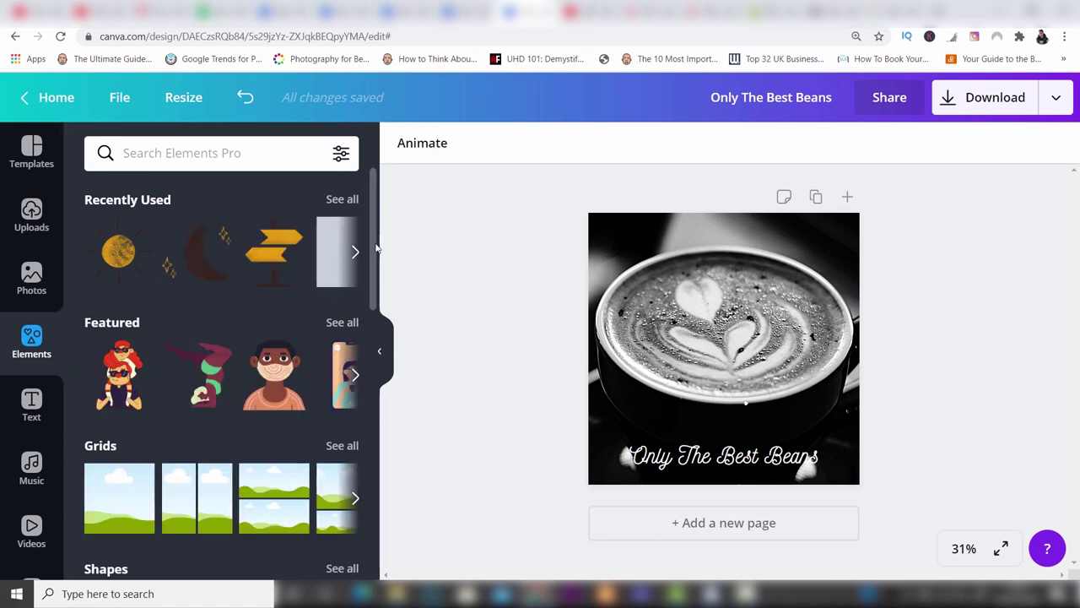
scroll(372, 254, "down", 1)
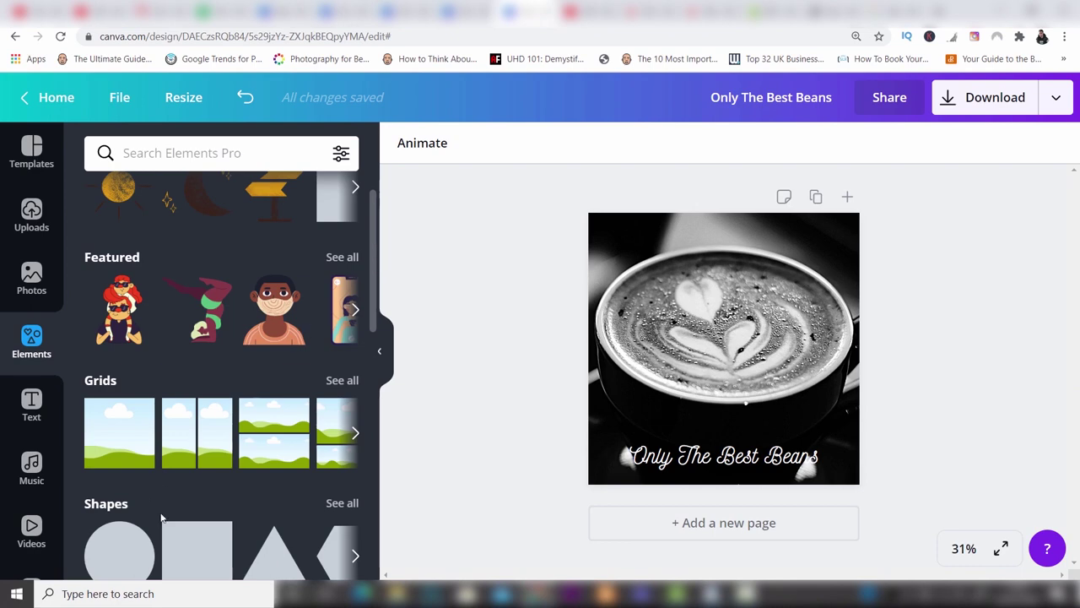
scroll(363, 337, "down", 1)
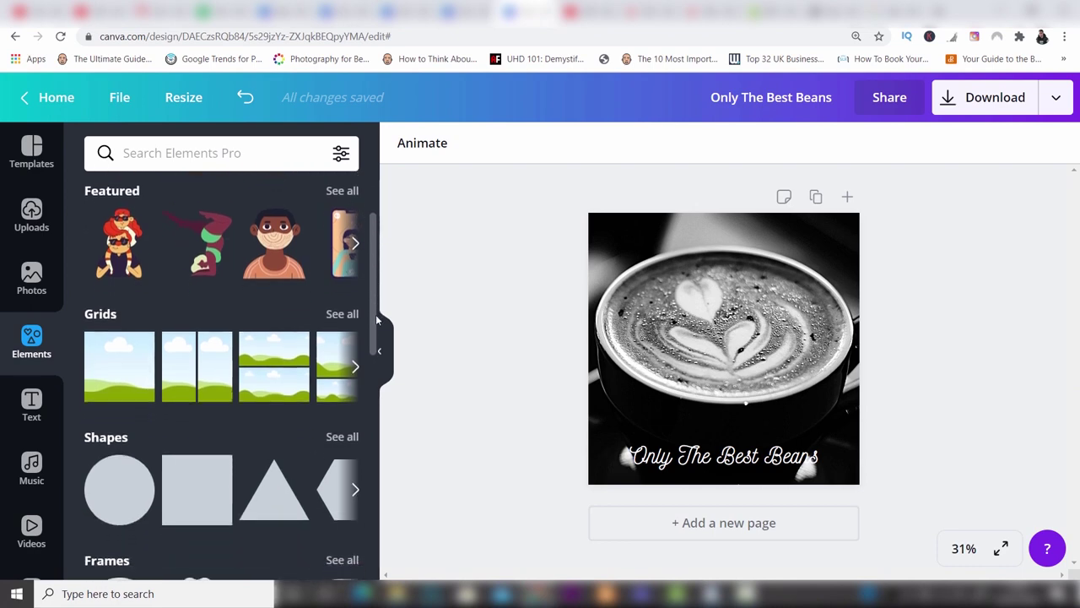
left_click(342, 427)
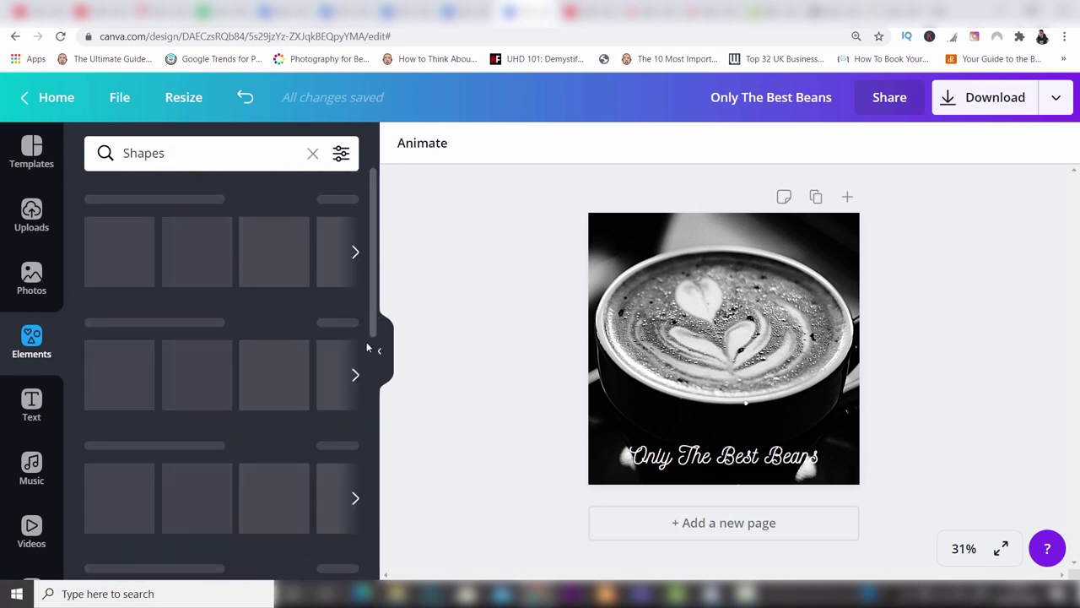
scroll(374, 207, "down", 7)
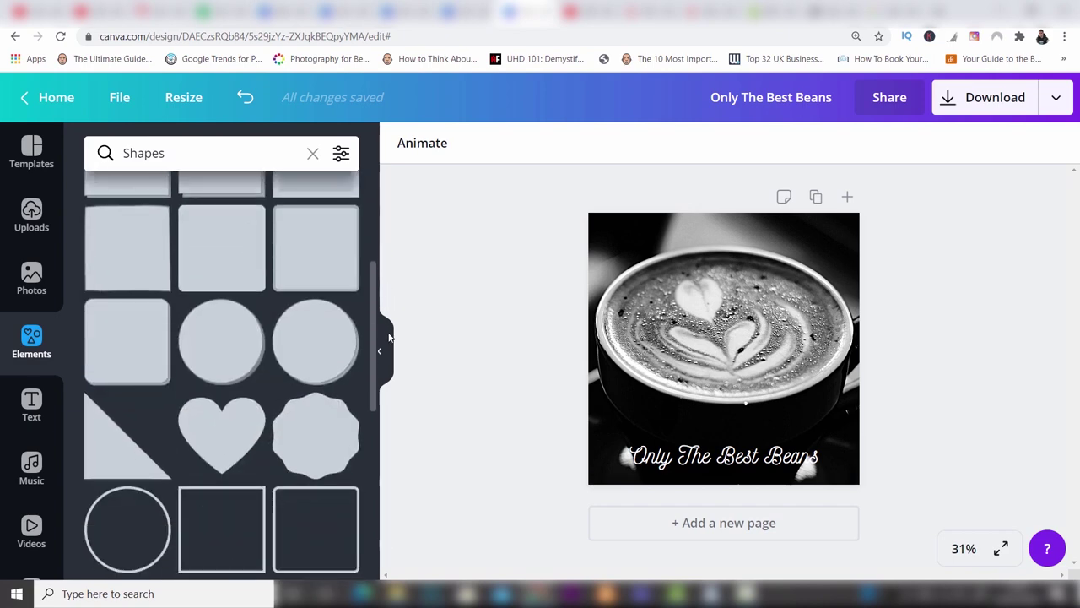
scroll(371, 253, "up", 7)
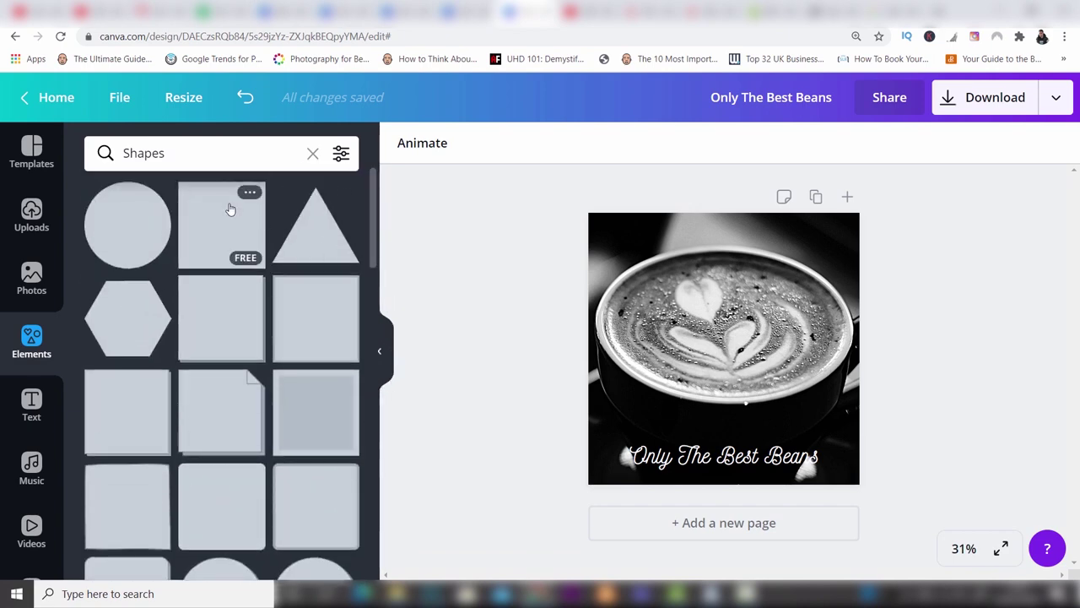
left_click(231, 208)
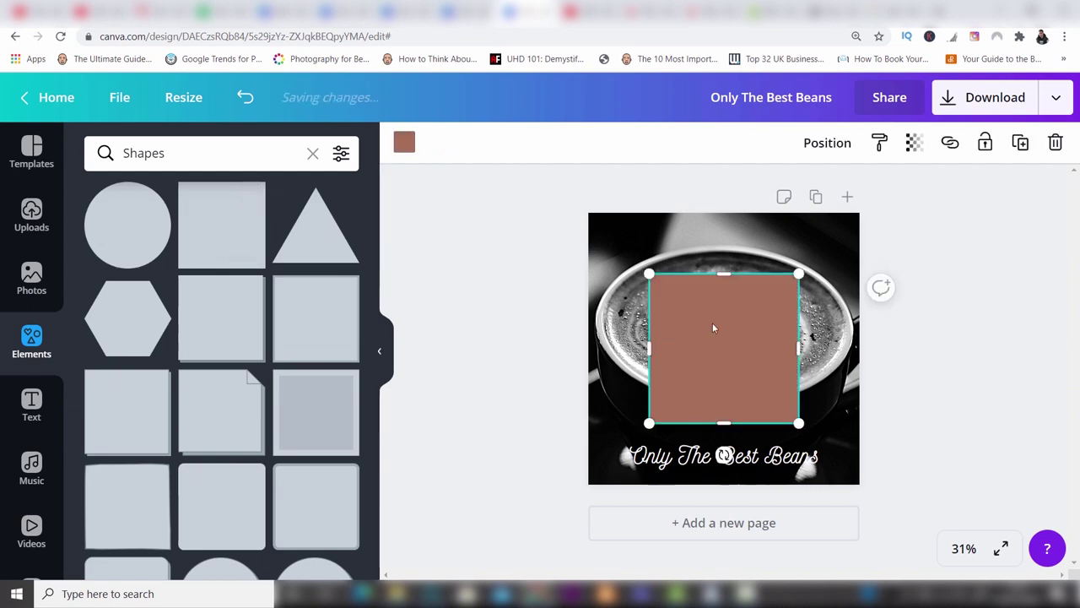
Move the square down behind the caption and stretch it past both side edges of the page
left_click_drag(744, 353, 743, 484)
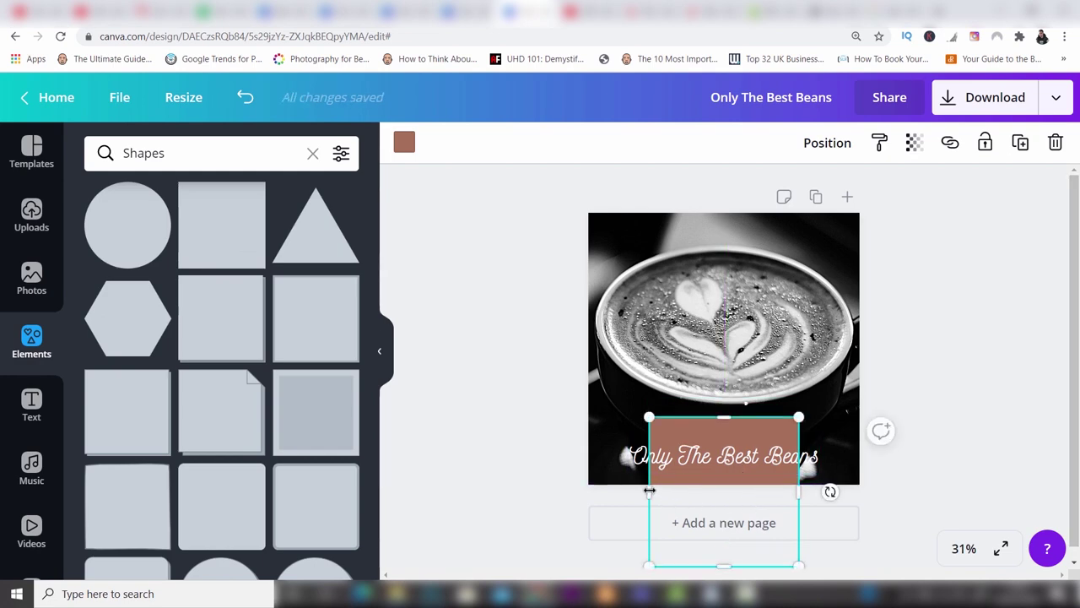
left_click_drag(649, 490, 564, 492)
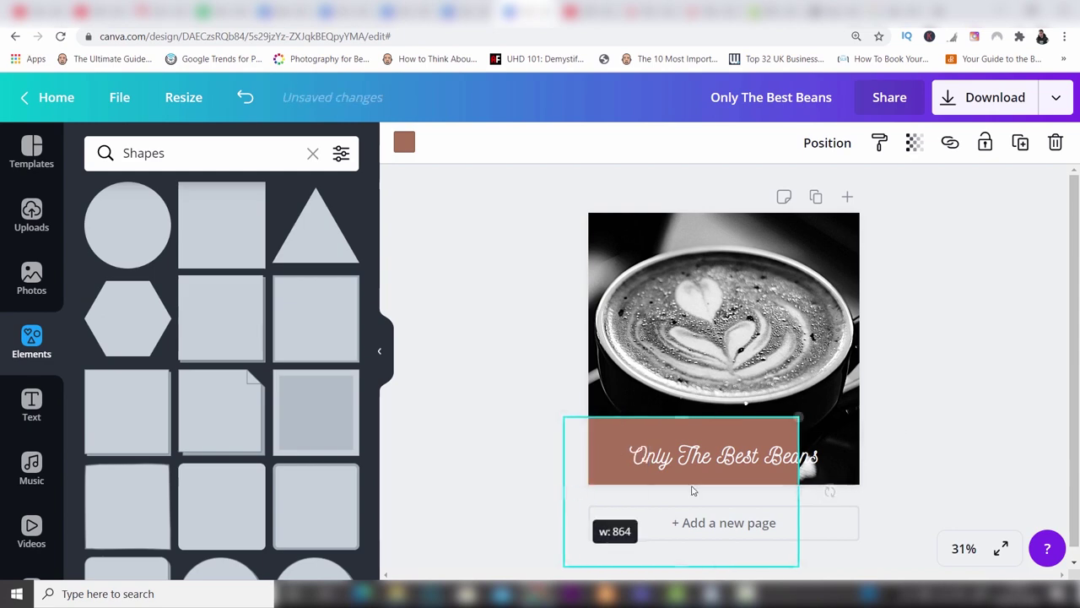
left_click_drag(798, 491, 898, 491)
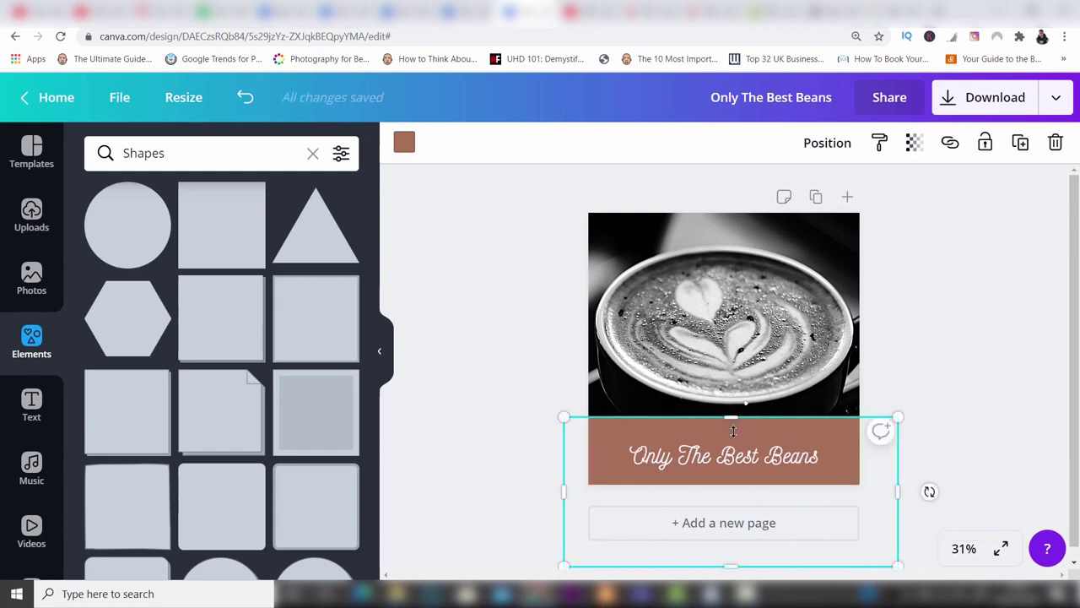
Shorten the rectangle from above and below to a band about 191 px high behind the caption
left_click_drag(733, 431, 733, 432)
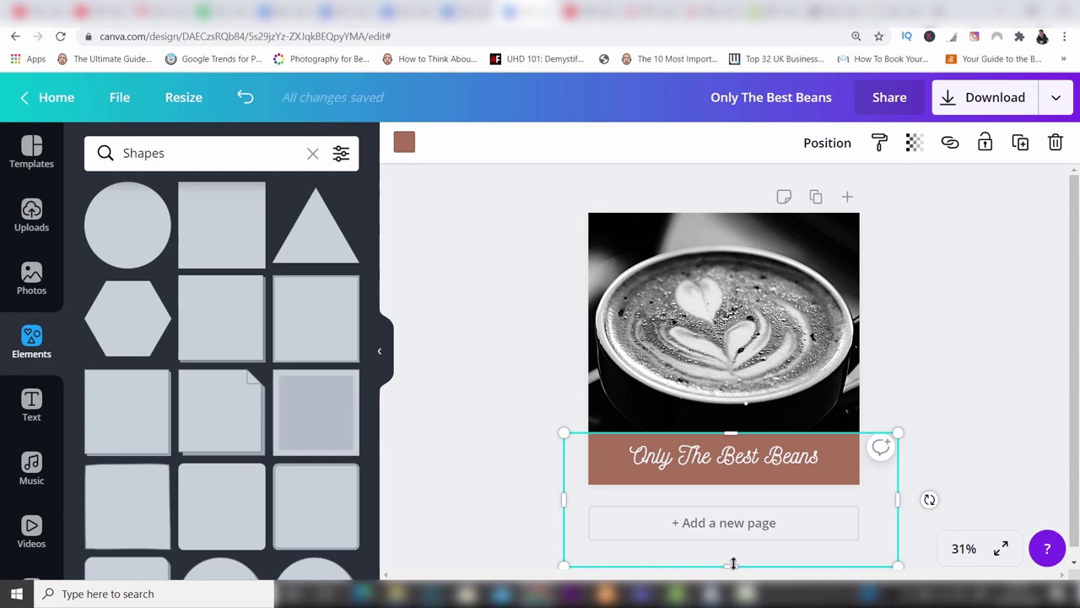
left_click_drag(733, 523, 733, 490)
left_click_drag(734, 436, 735, 442)
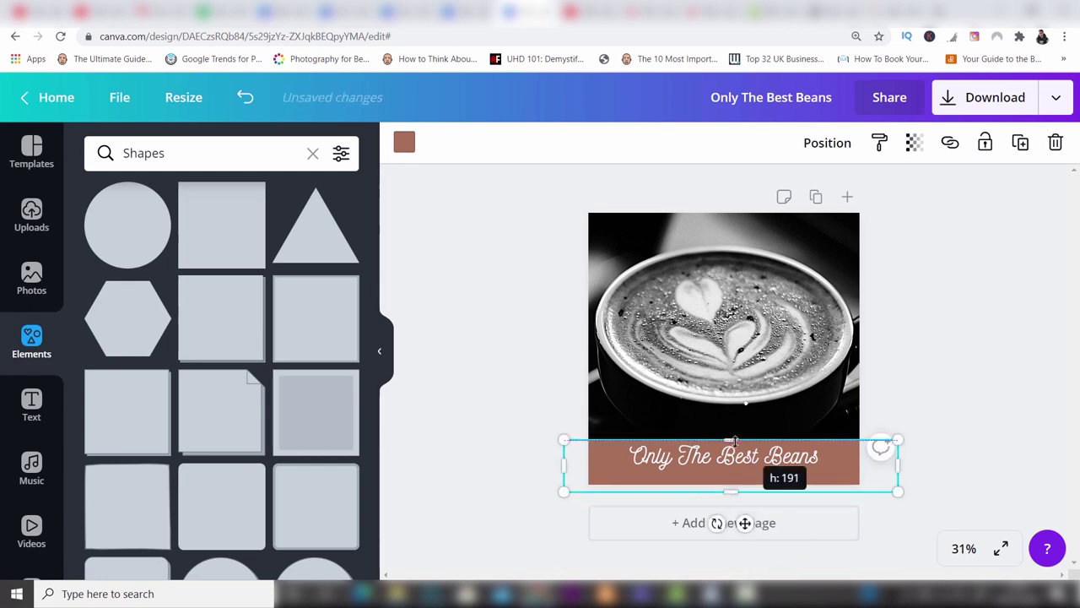
left_click(988, 388)
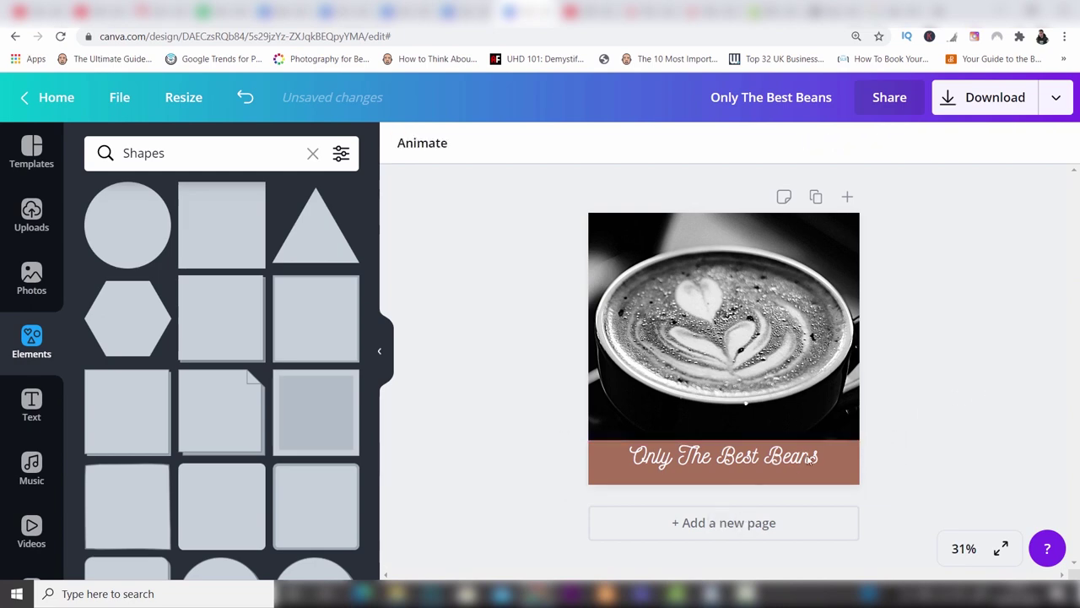
Nudge the "Only The Best Beans" text down so it sits vertically centred in the brown band
left_click(775, 464)
left_click_drag(775, 463, 771, 464)
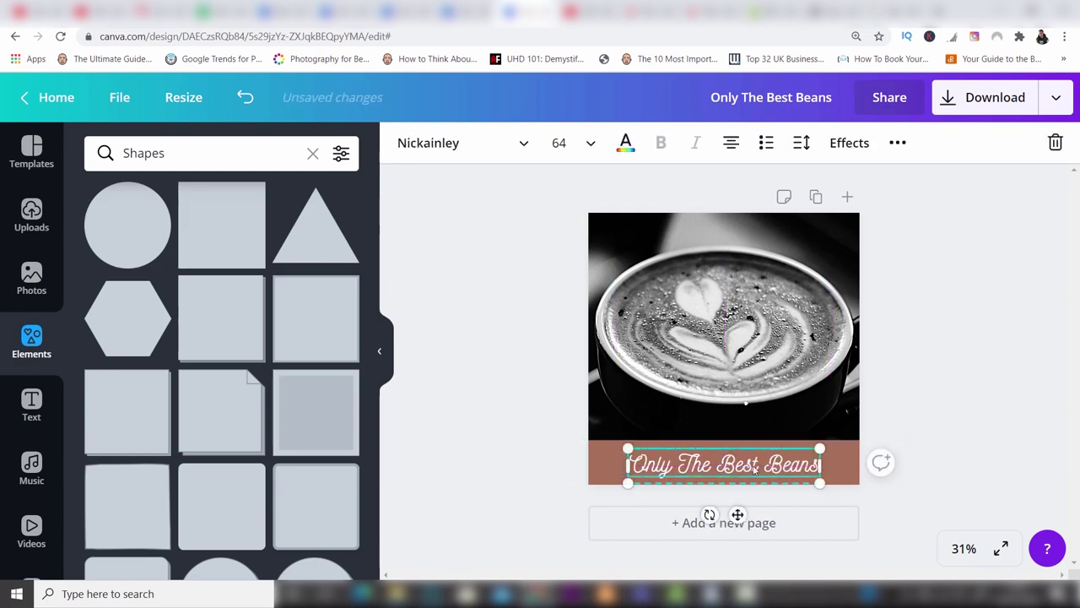
left_click(899, 372)
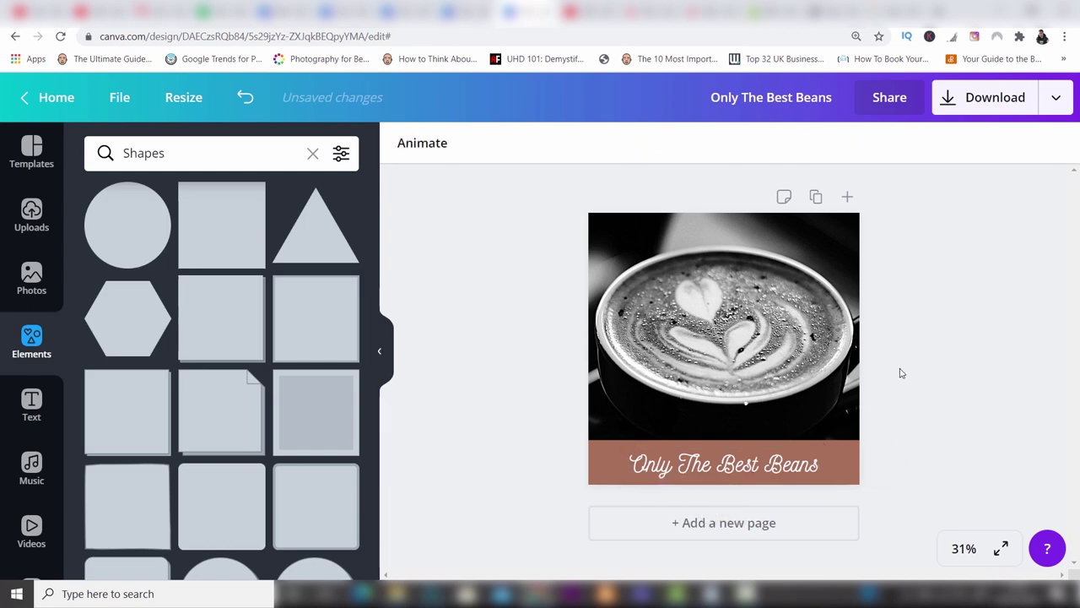
Lower the brown band's upper edge slightly so it fits more tightly around the caption
left_click(858, 460)
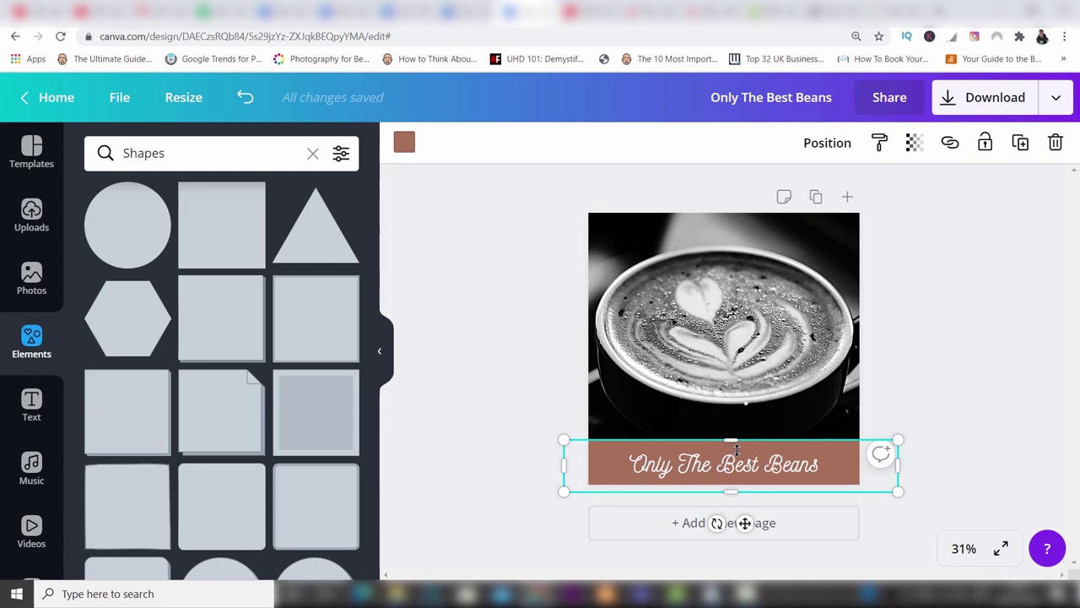
left_click_drag(737, 448, 737, 448)
left_click(933, 380)
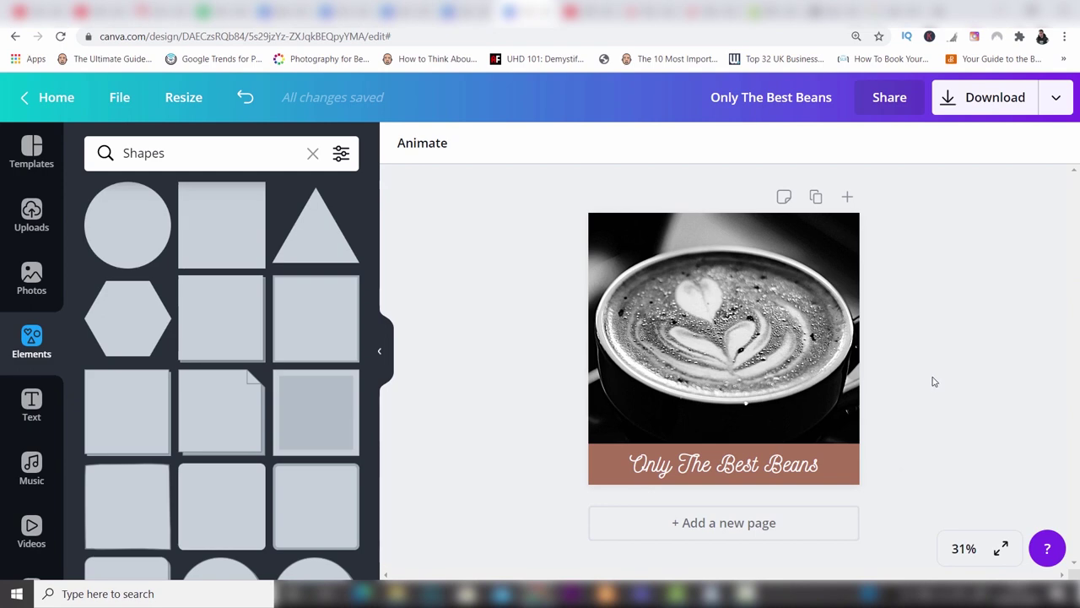
Recolour the brown band behind the caption to the custom dark grey #4b4a48
left_click(854, 474)
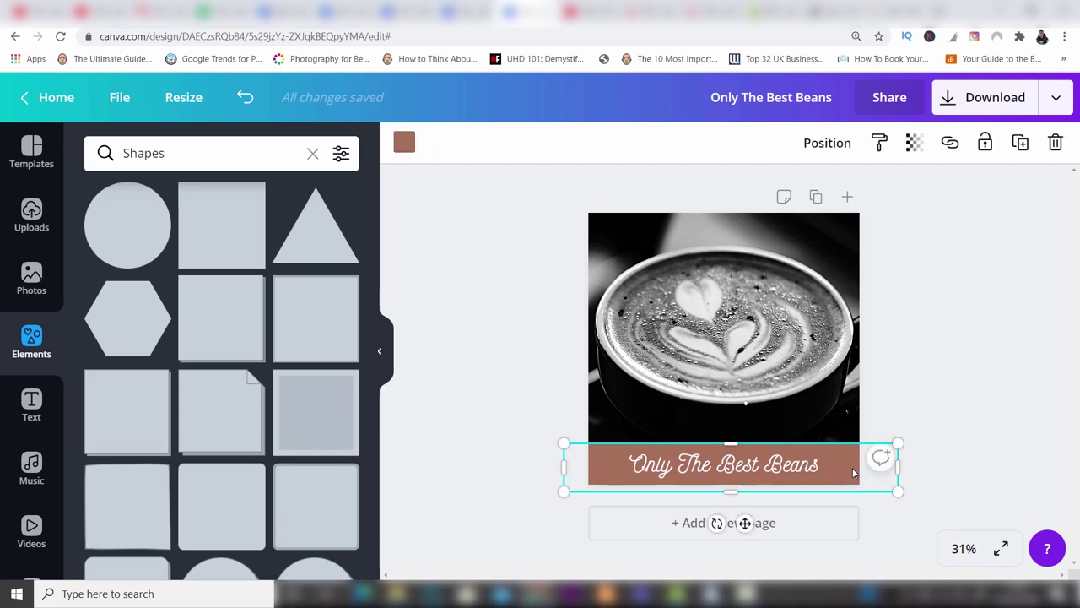
left_click(405, 150)
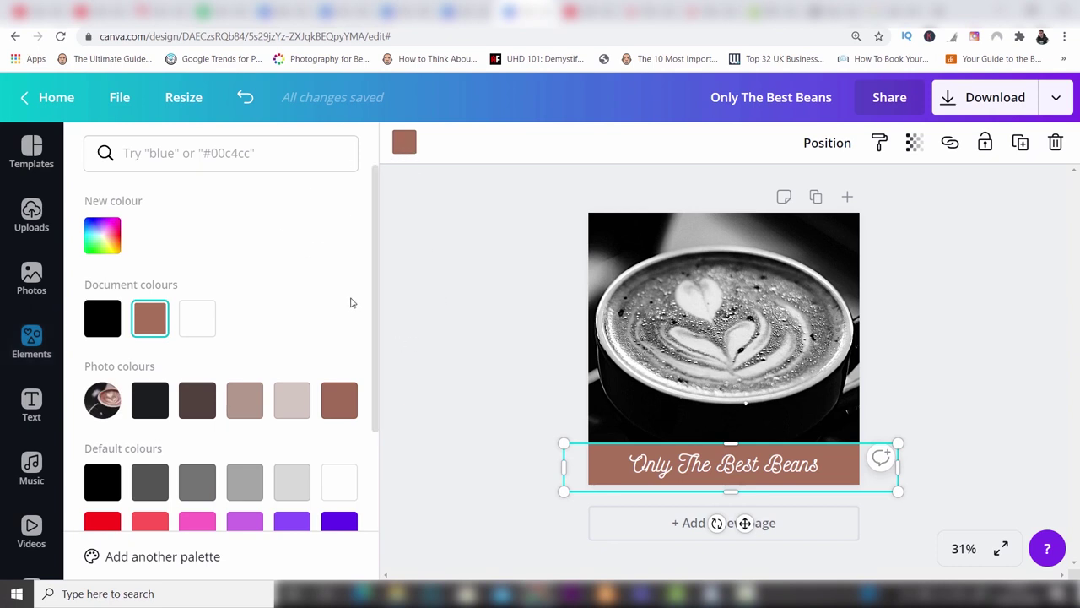
scroll(363, 321, "down", 2)
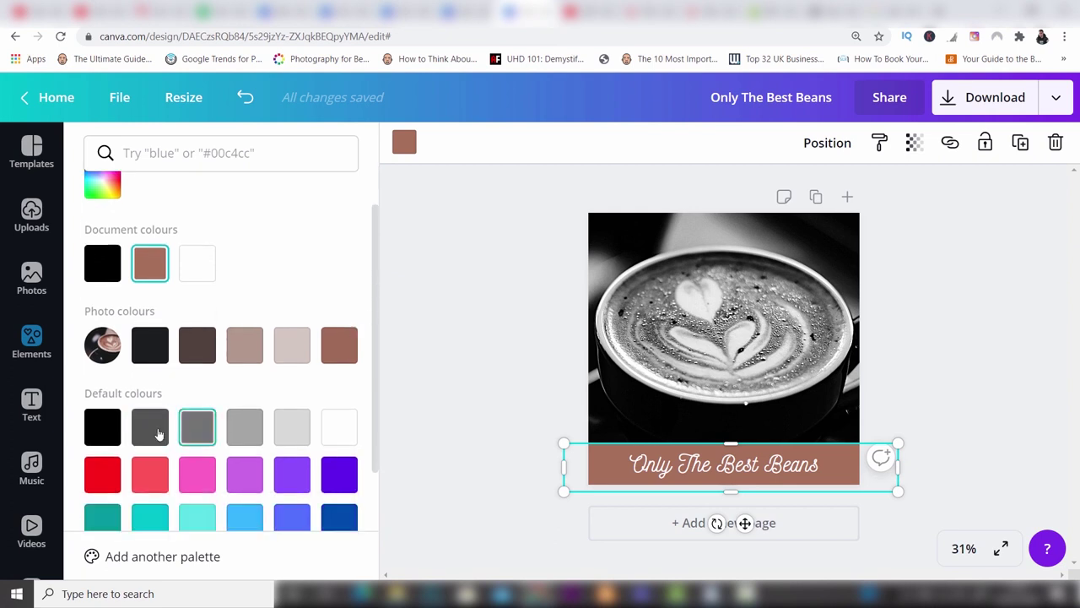
left_click(104, 193)
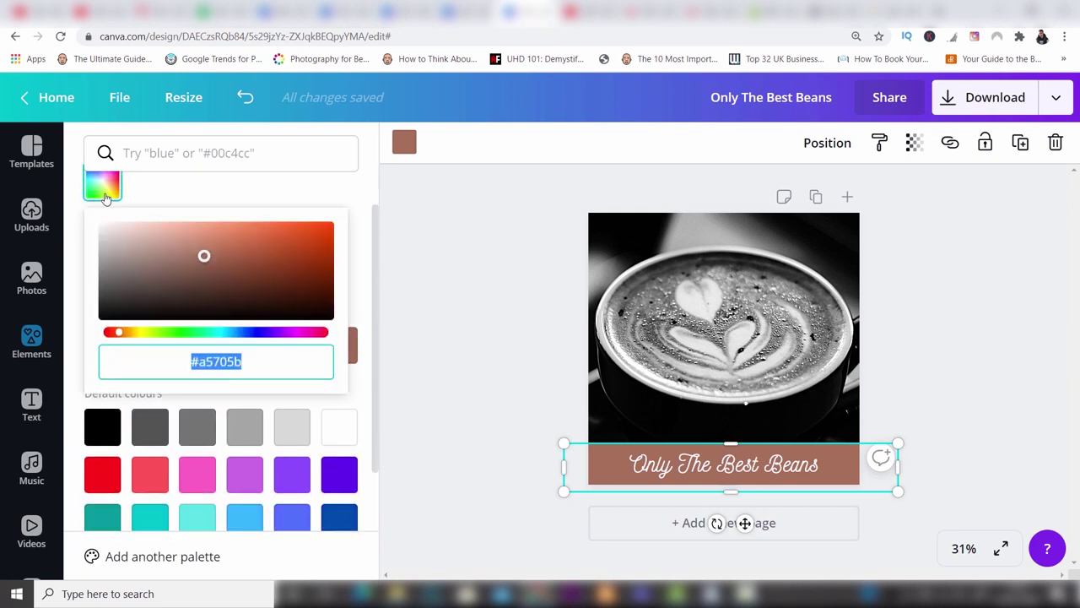
left_click(120, 334)
mouse_move(136, 337)
left_mouse_down()
mouse_move(249, 336)
mouse_move(140, 339)
left_mouse_up()
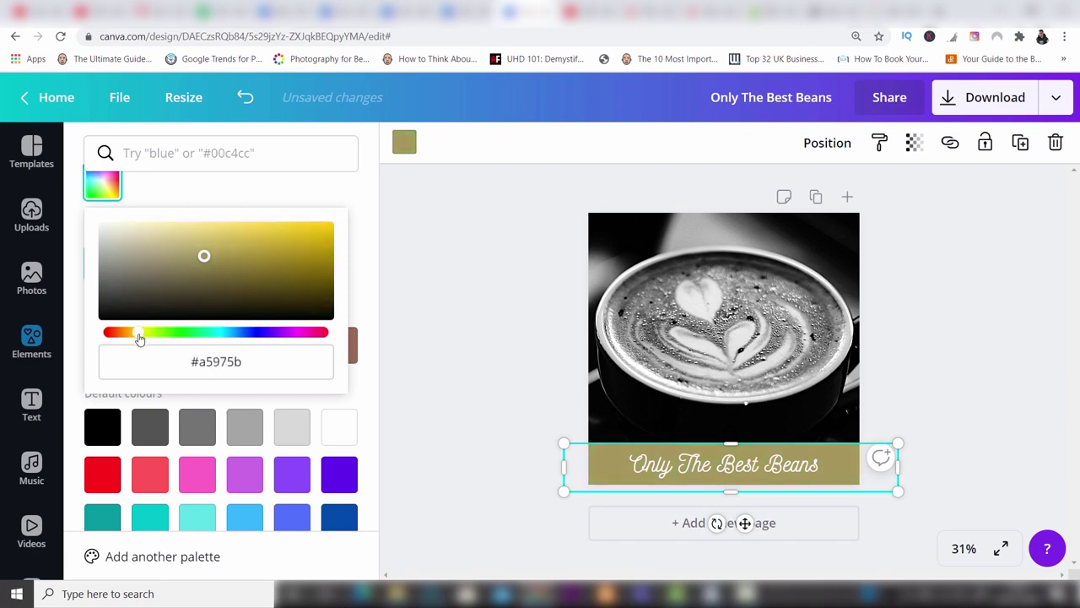
left_click(113, 278)
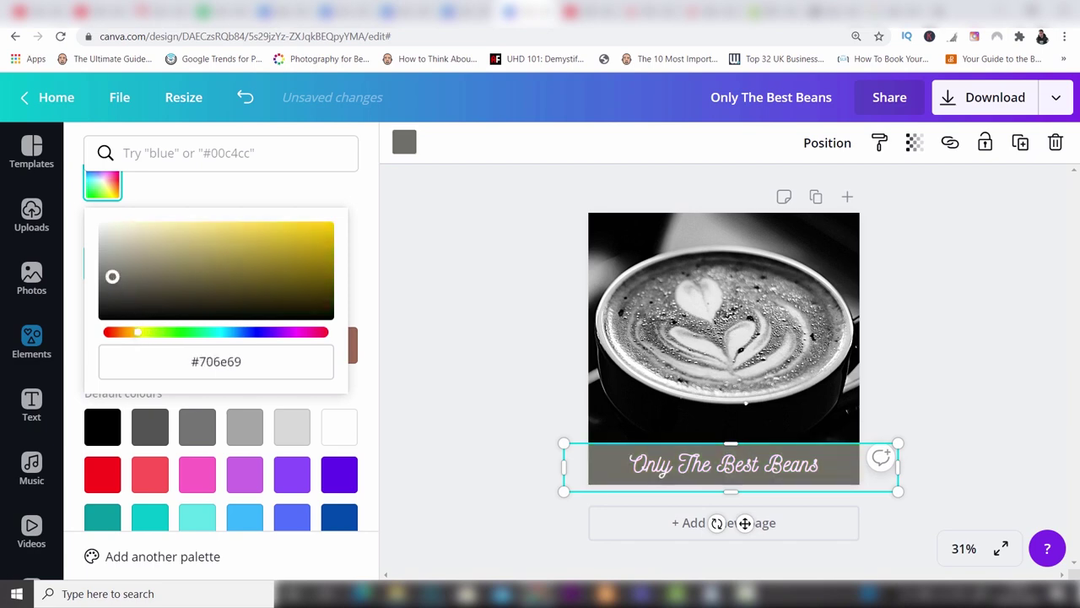
left_click_drag(113, 276, 109, 290)
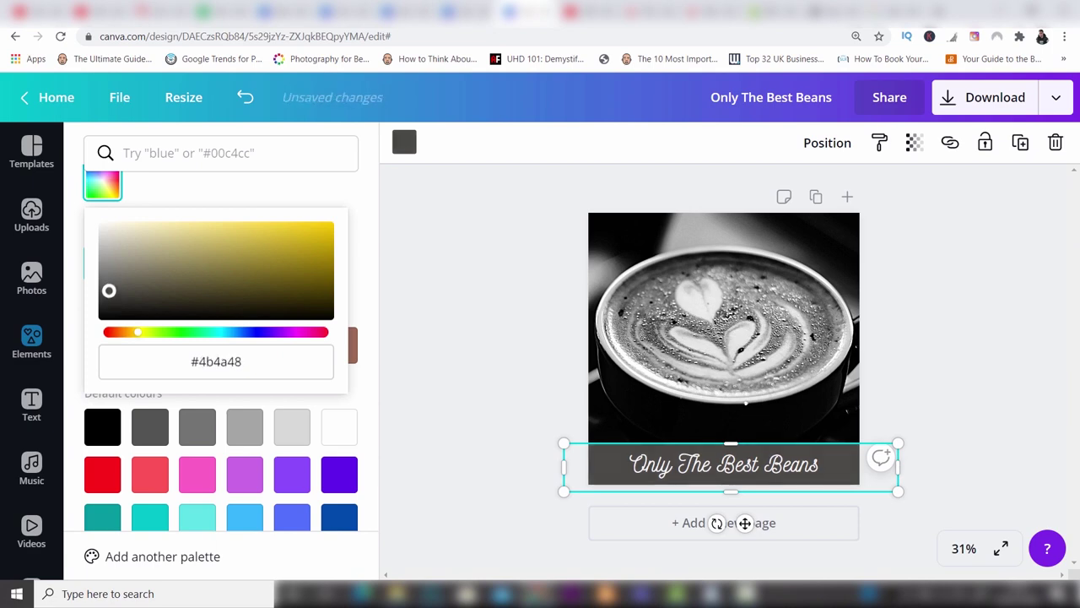
left_click(420, 243)
left_click(948, 395)
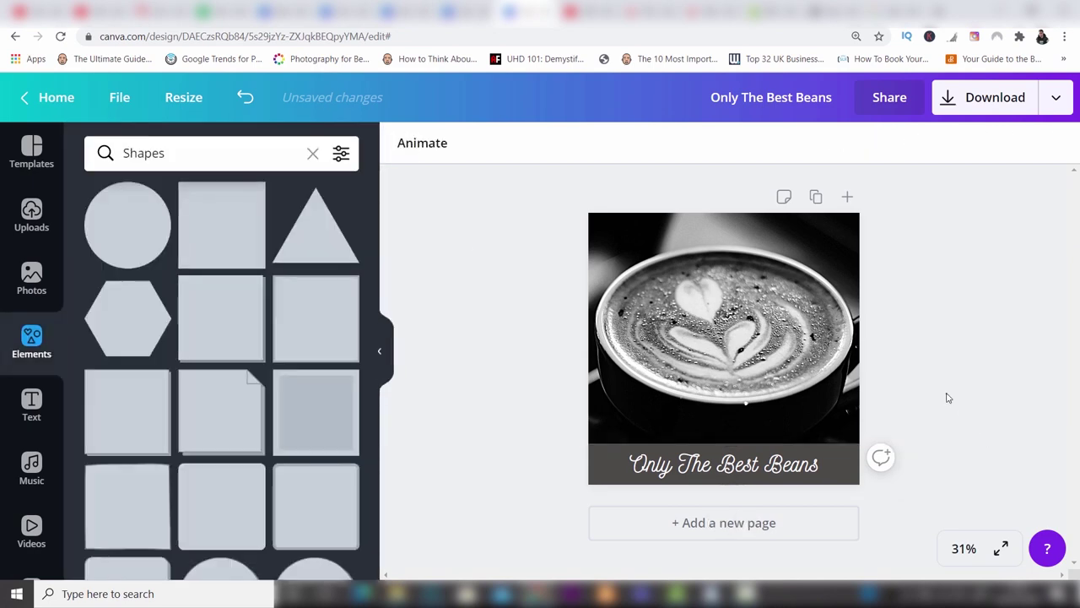
Make the dark grey band partly see-through by lowering its Transparency value
left_click(859, 457)
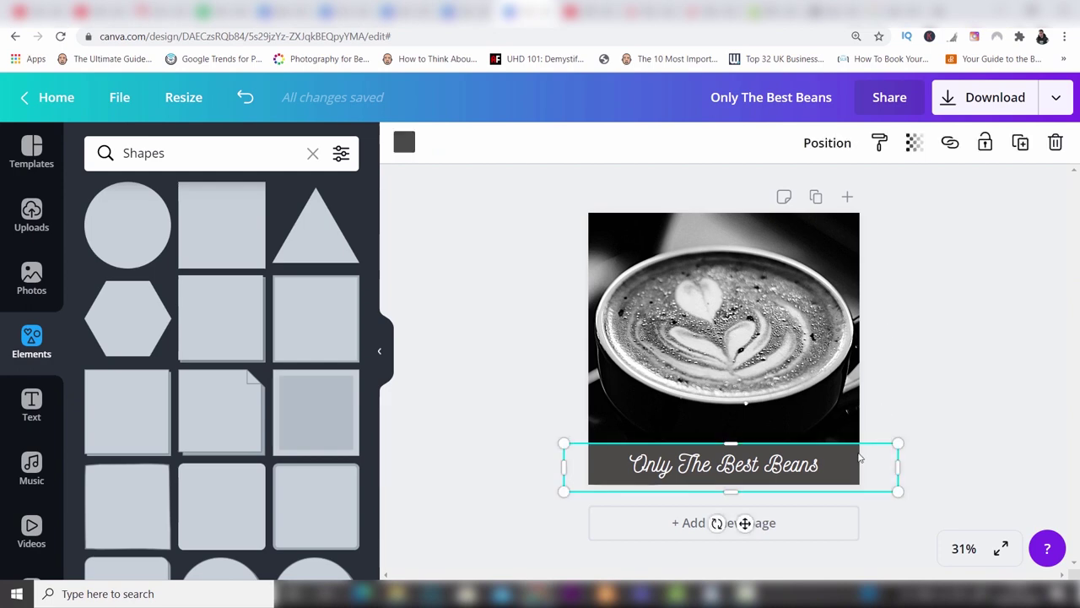
left_click(914, 145)
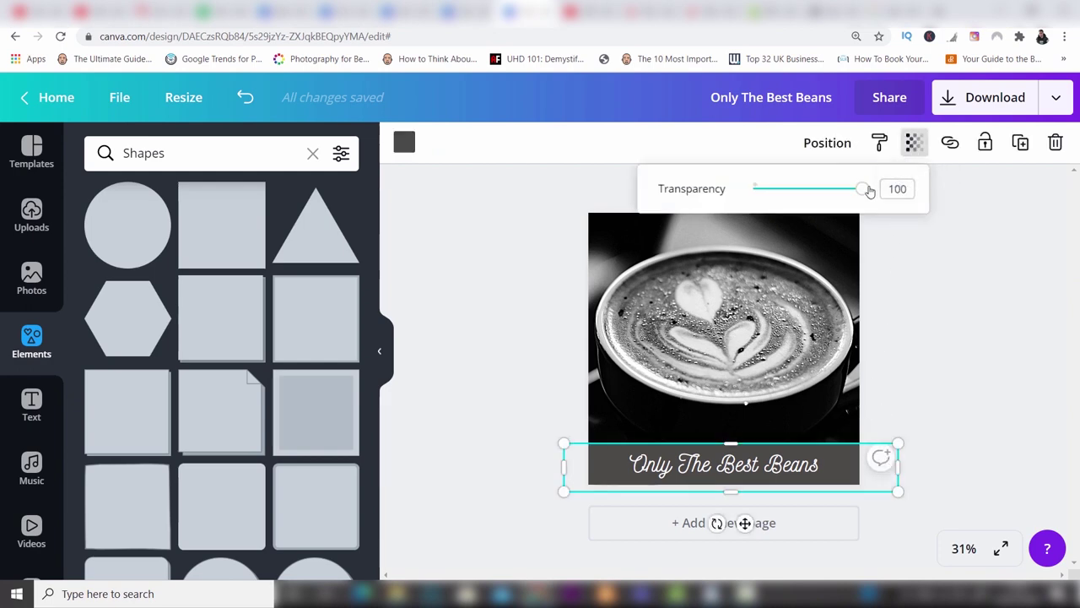
left_click_drag(864, 193, 831, 194)
left_click(945, 292)
left_click(946, 292)
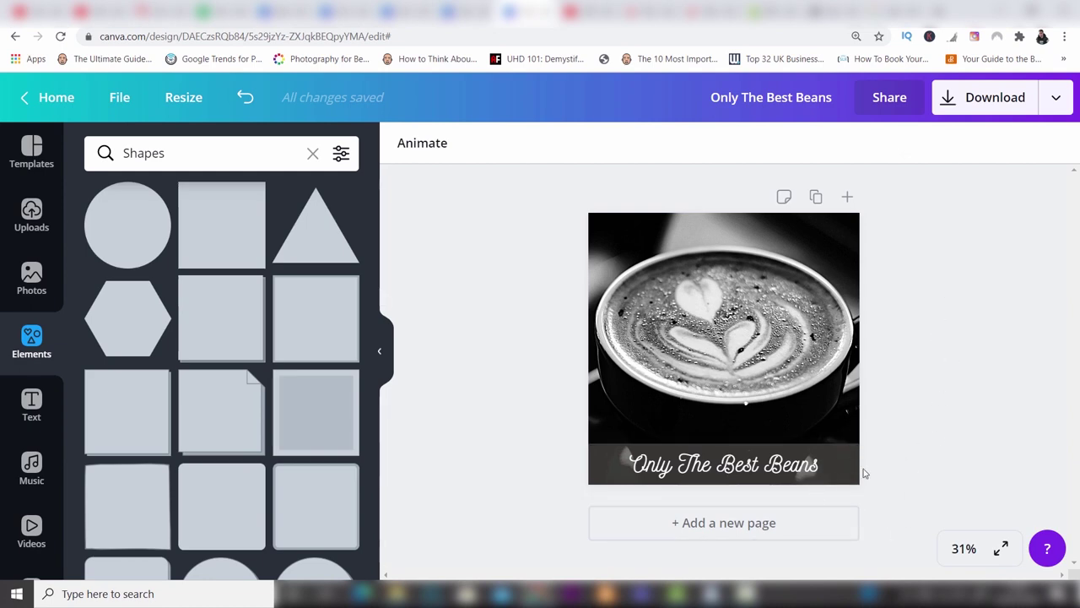
Recolour the "Only The Best Beans" caption to the custom yellow #dbc81f
left_click(789, 475)
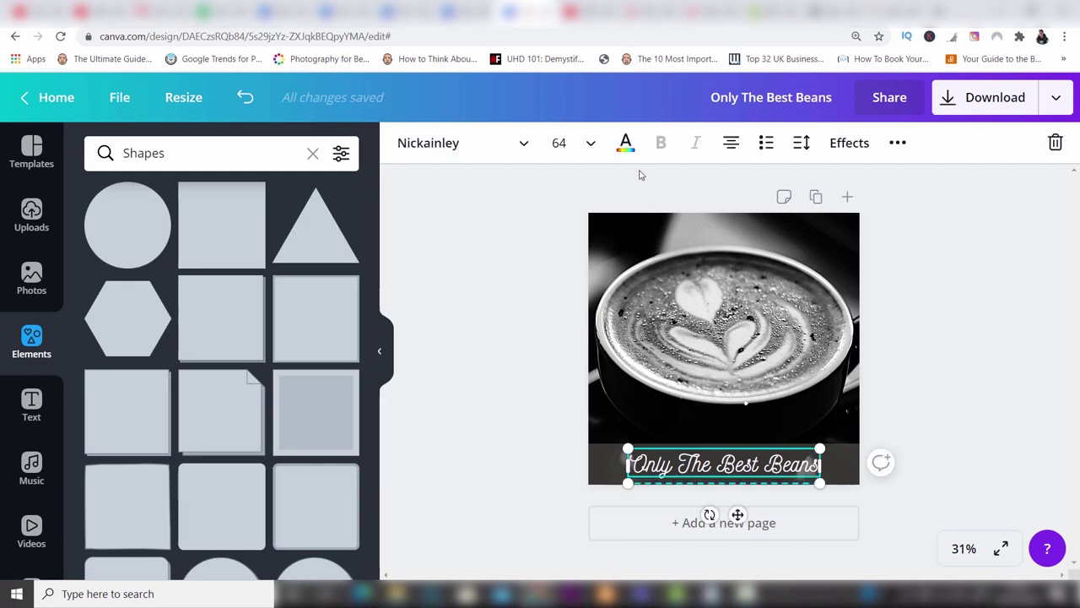
left_click(625, 144)
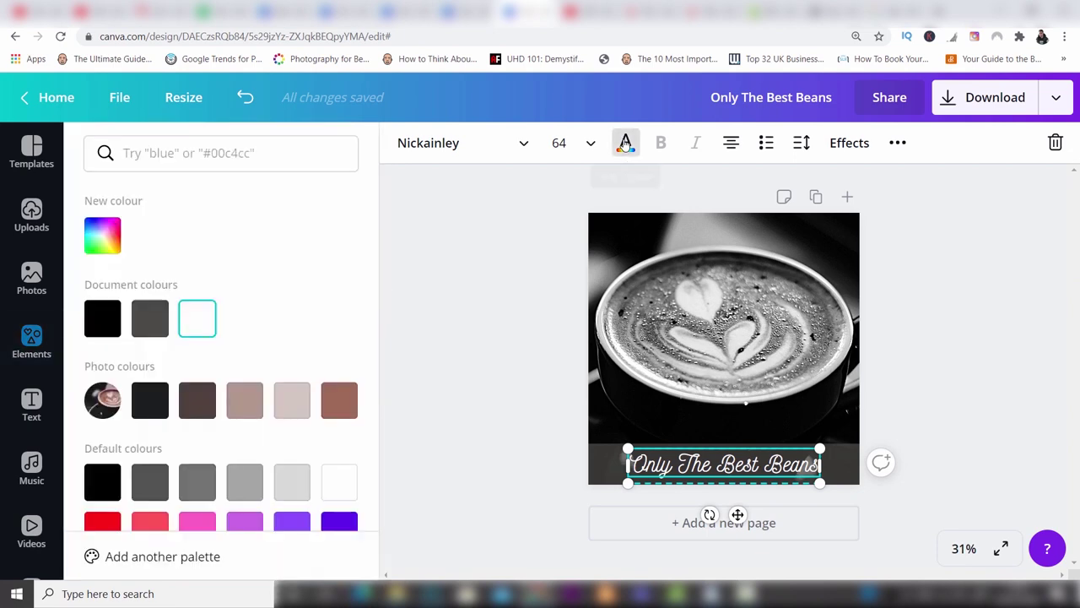
left_click(102, 235)
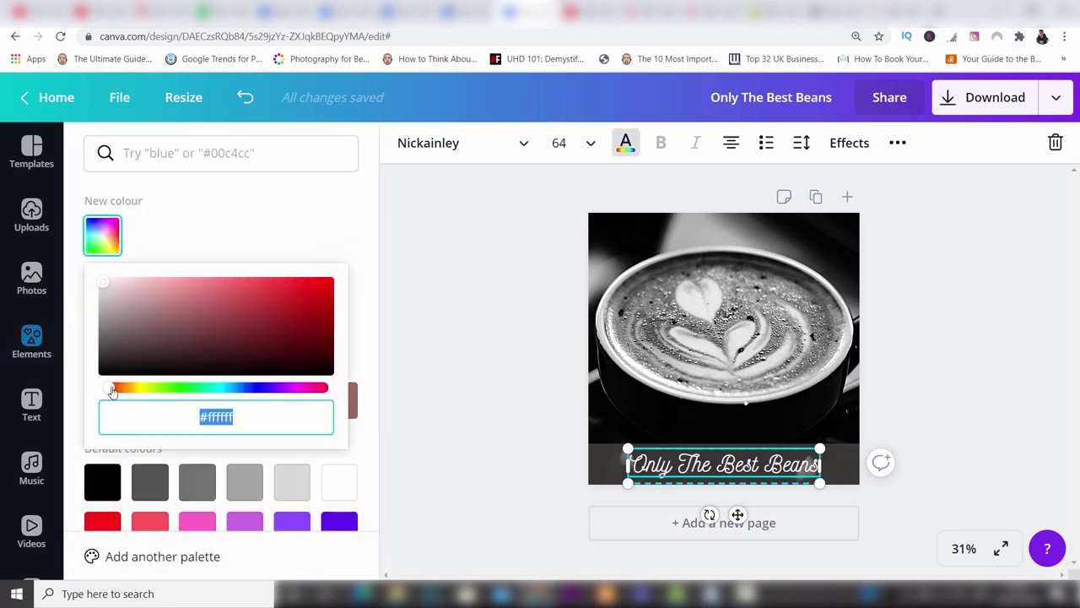
left_click_drag(111, 389, 141, 393)
left_click(284, 317)
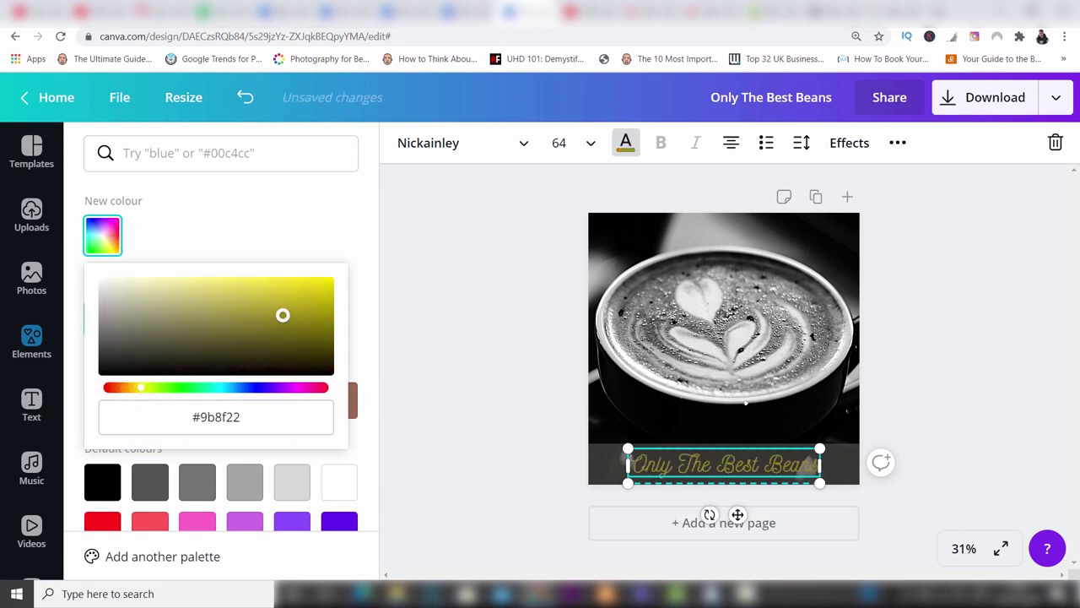
left_click_drag(284, 315, 301, 290)
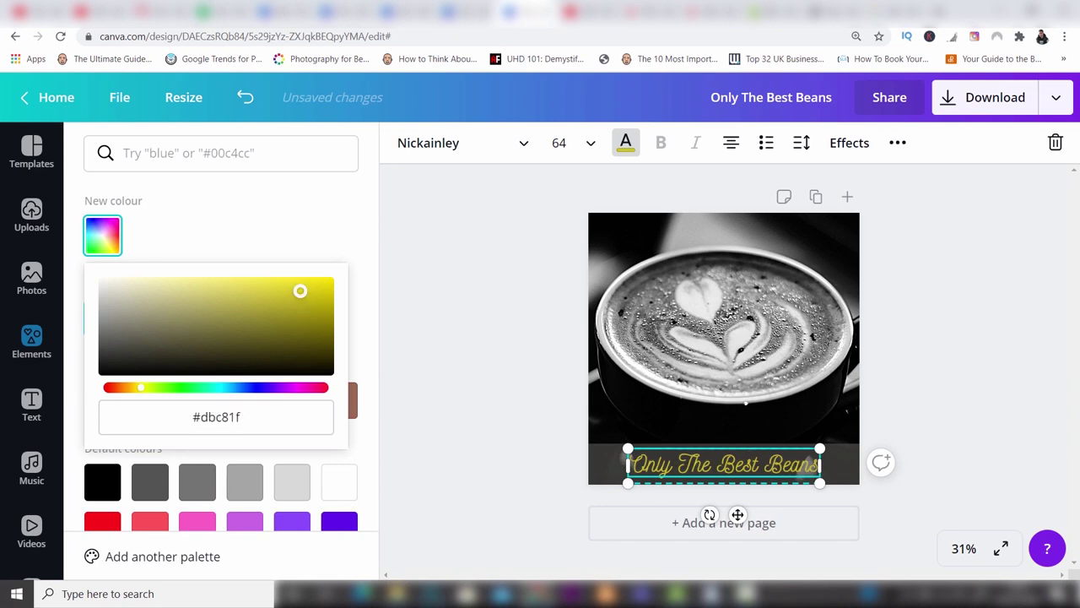
left_click(893, 348)
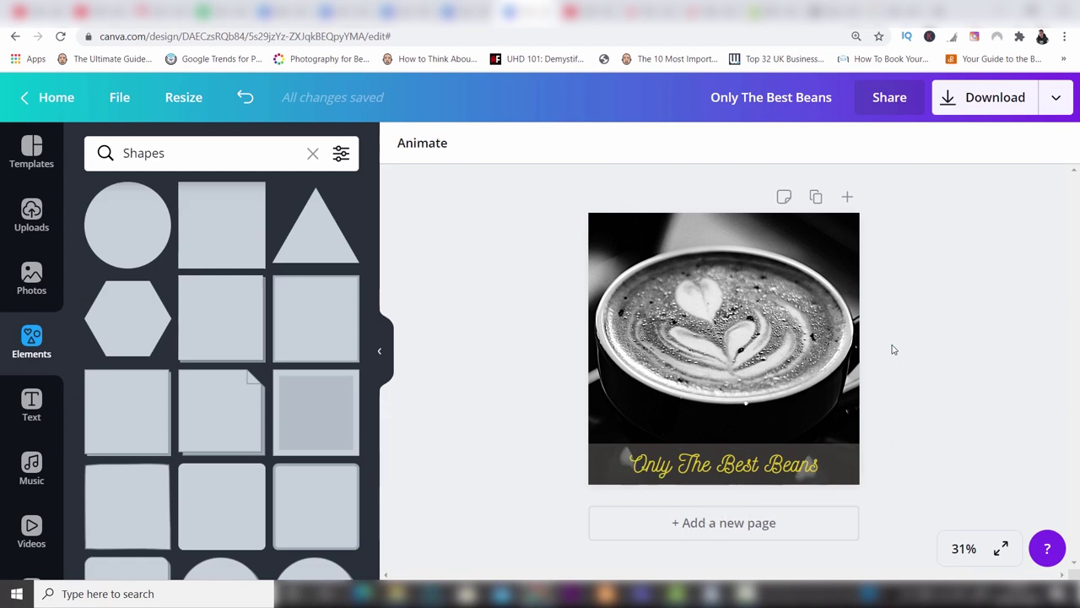
left_click(800, 472)
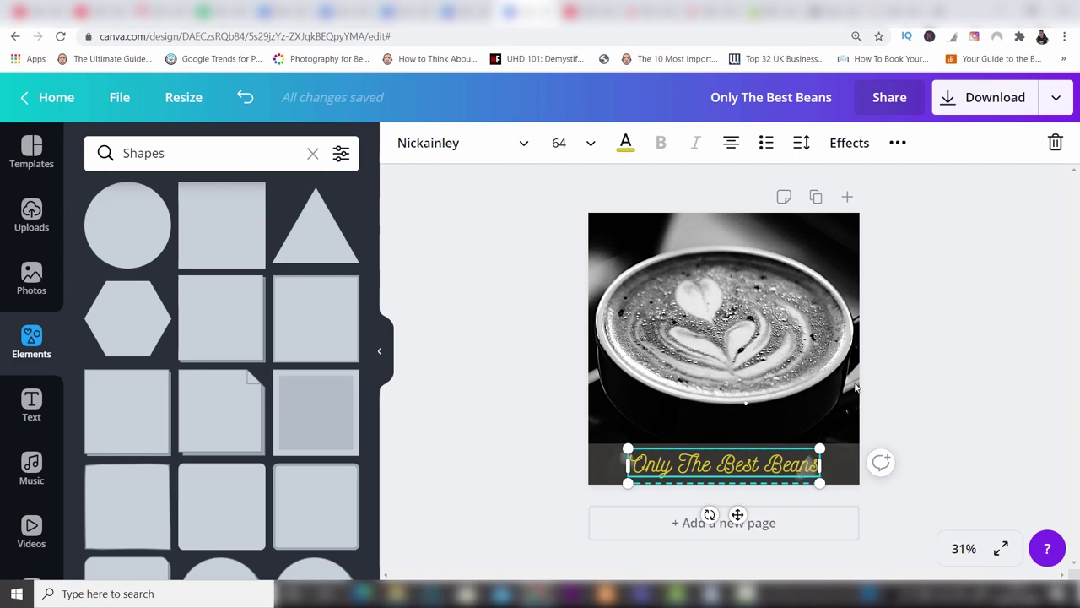
left_click(943, 385)
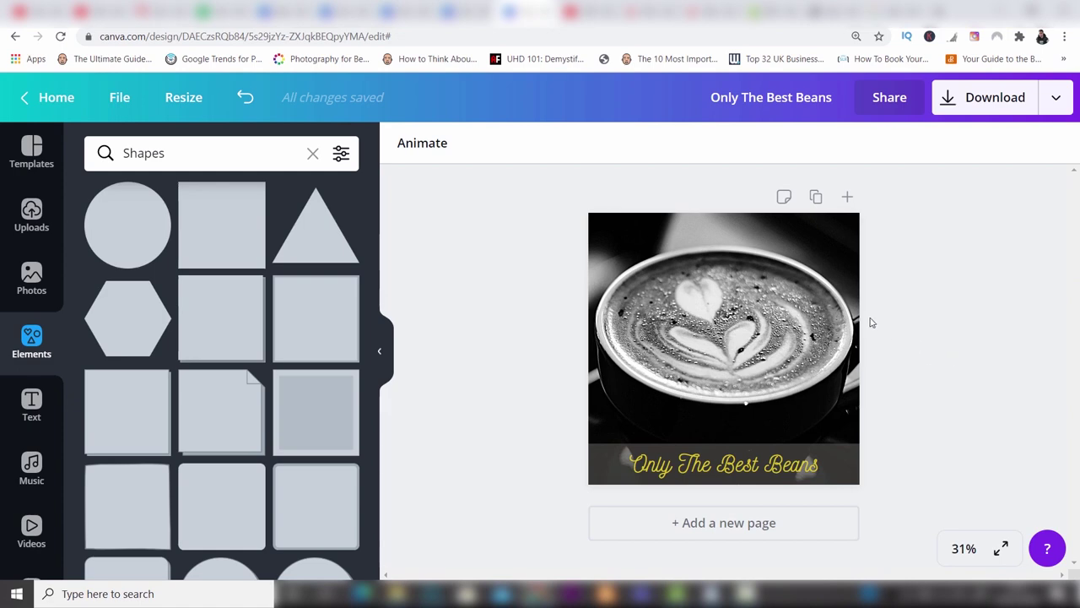
left_click(809, 308)
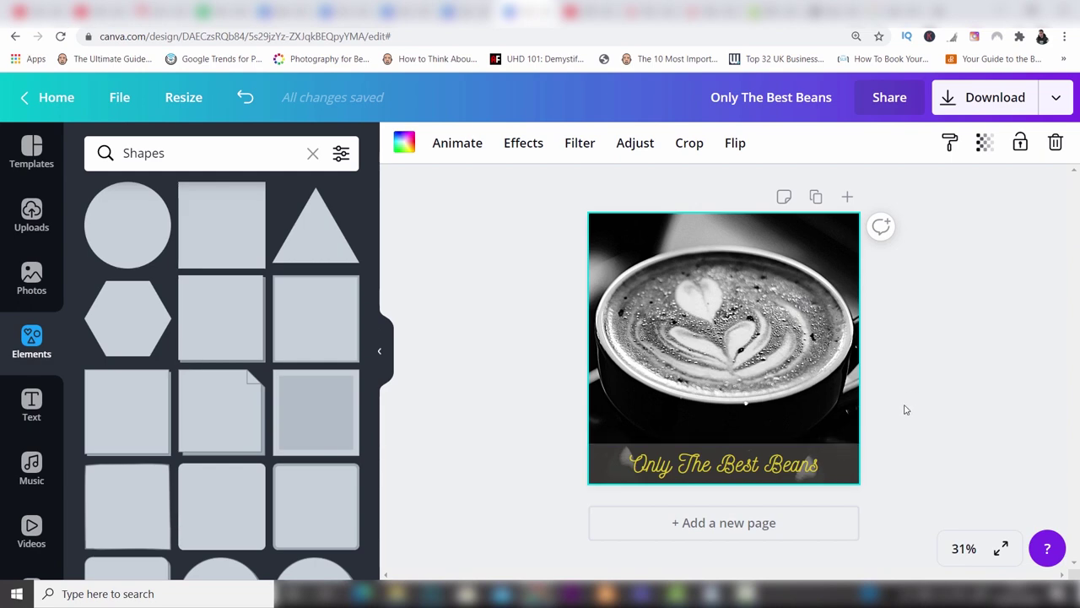
Bring the dark grey band in front of the caption and send it back behind the text
left_click(847, 453)
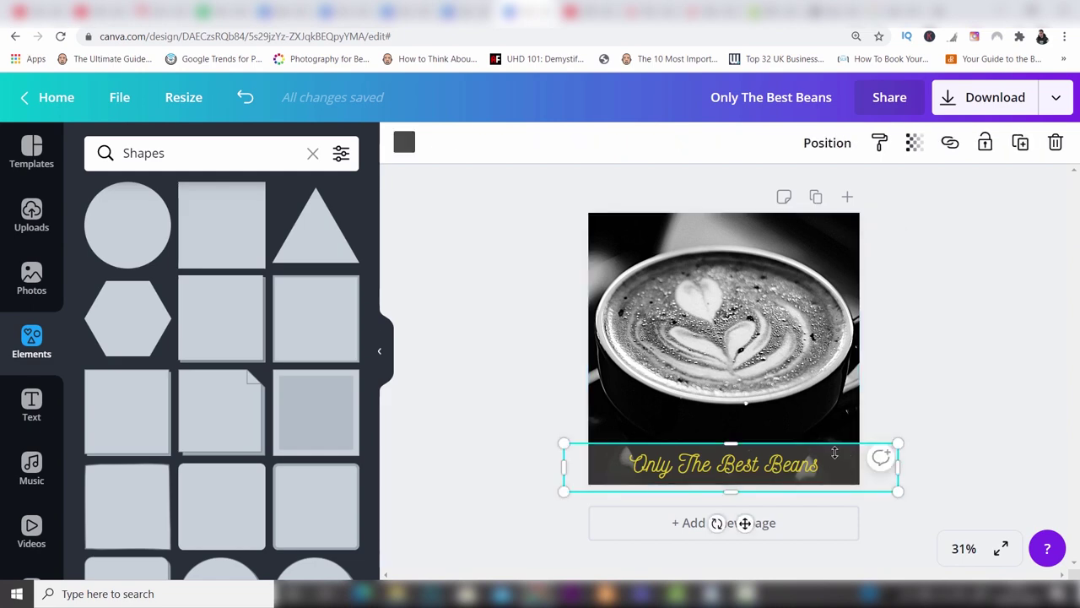
left_click(838, 149)
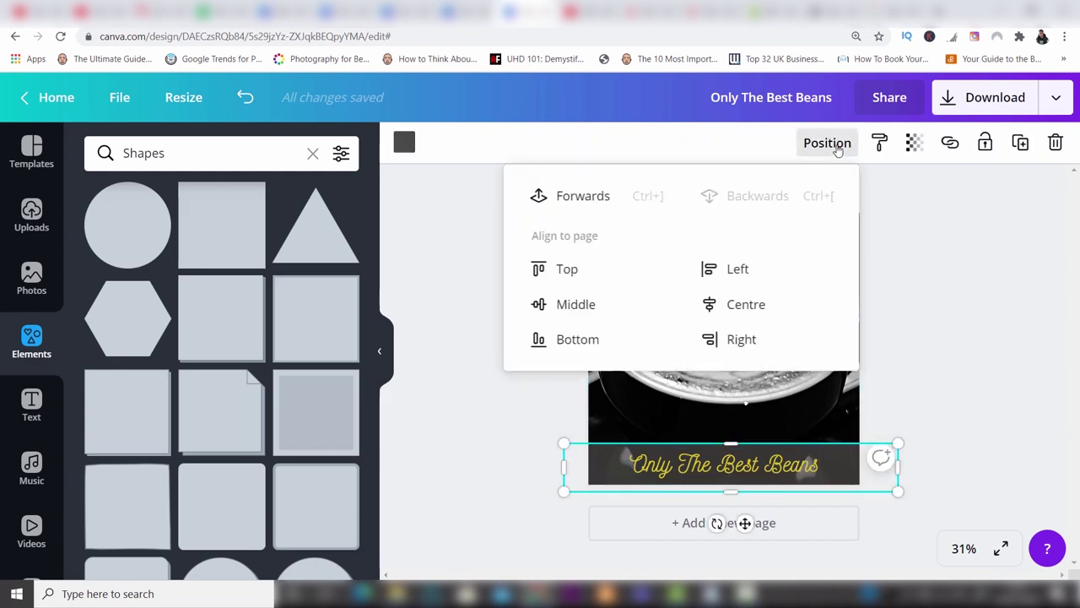
left_click(573, 201)
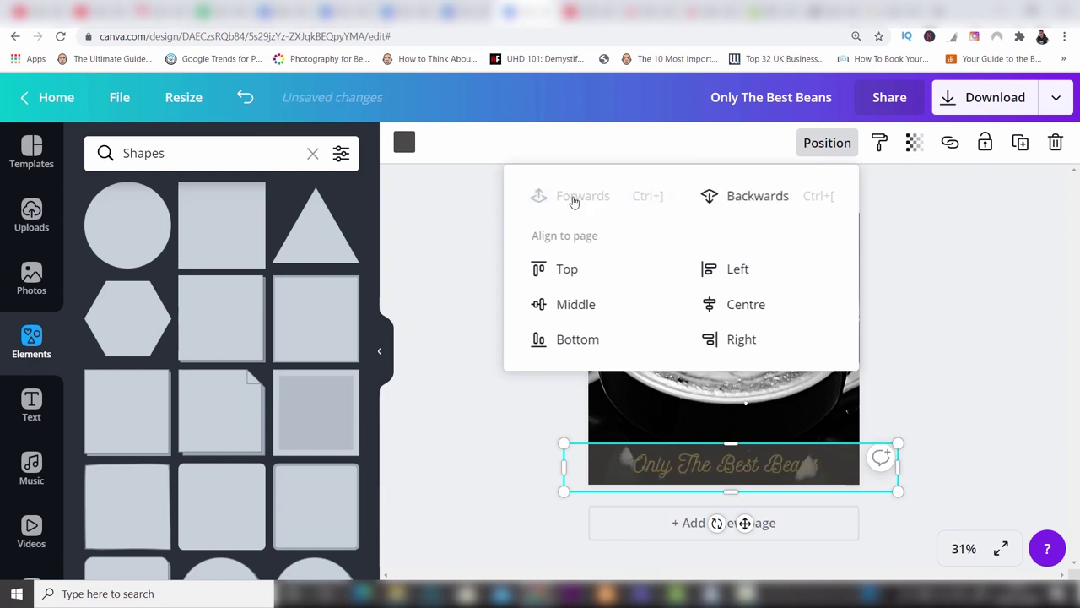
left_click(765, 198)
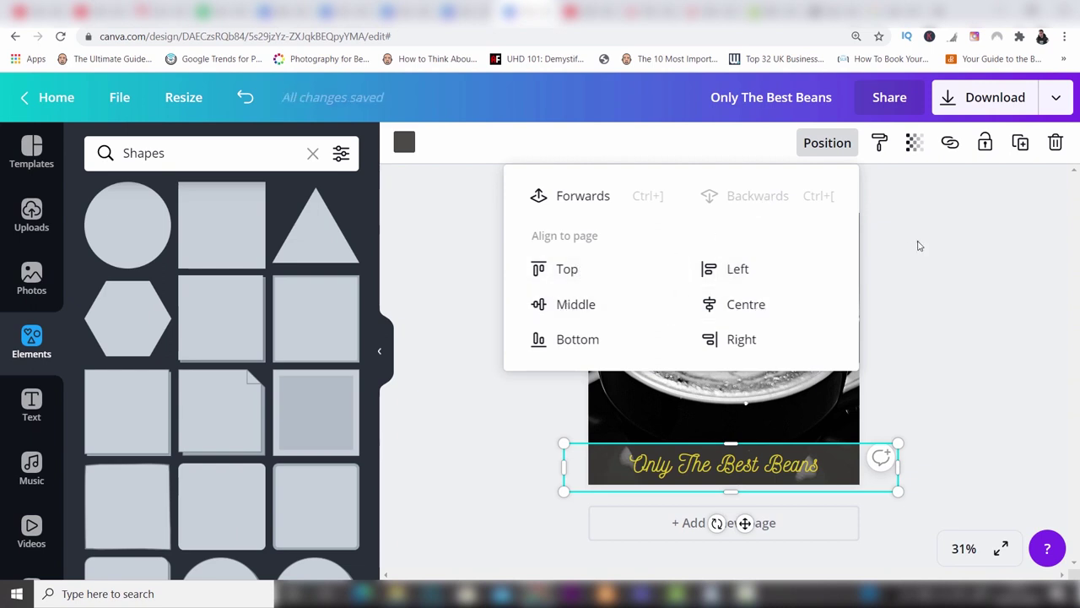
left_click(891, 272)
Set the letter spacing of the "Only The Best Beans" caption to 6
left_click(763, 466)
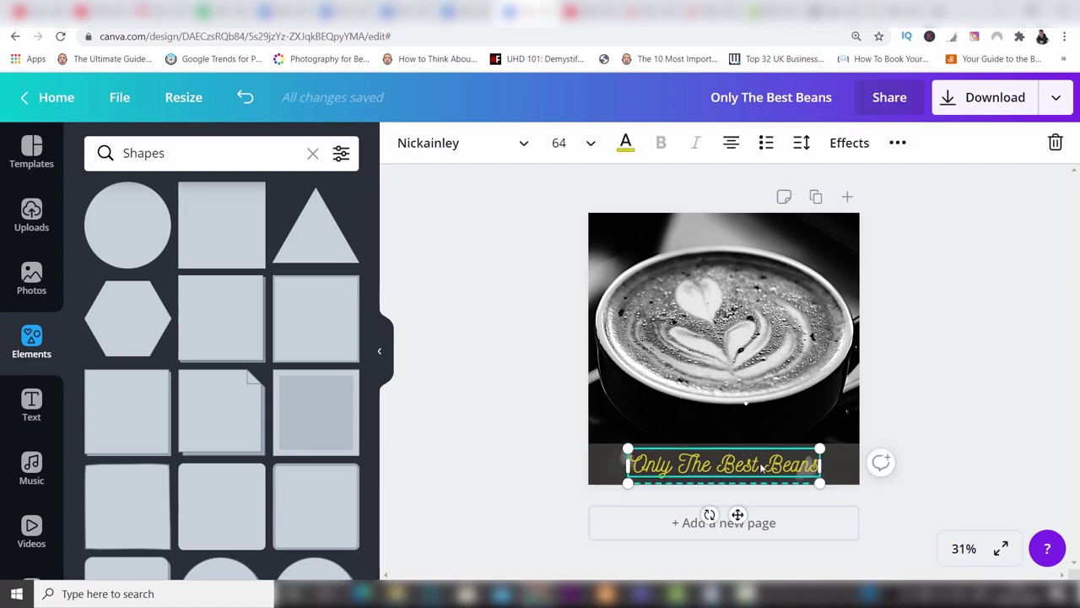
left_click(849, 148)
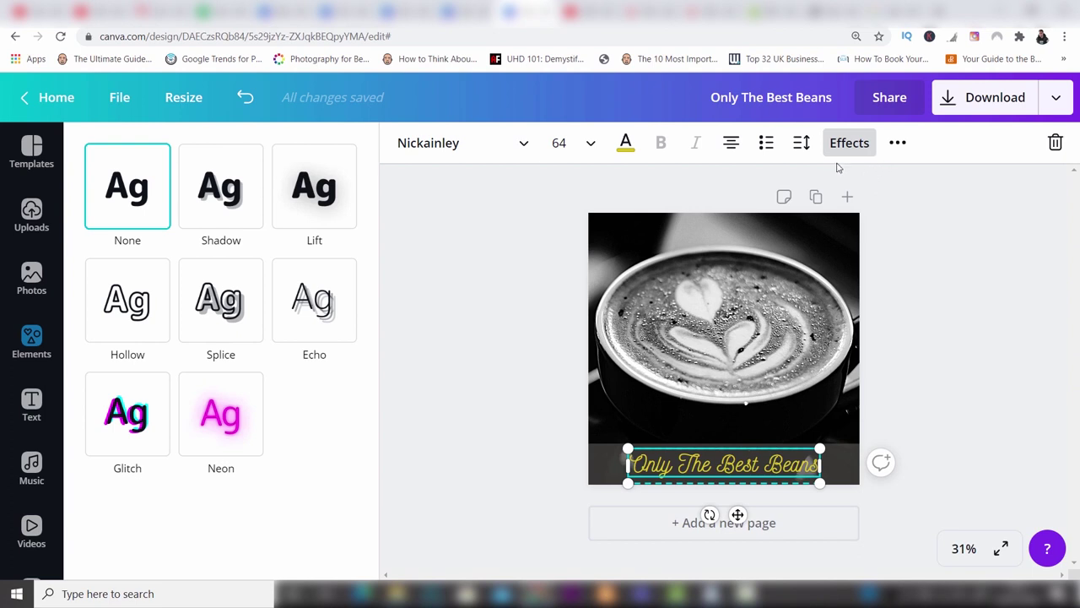
left_click(802, 148)
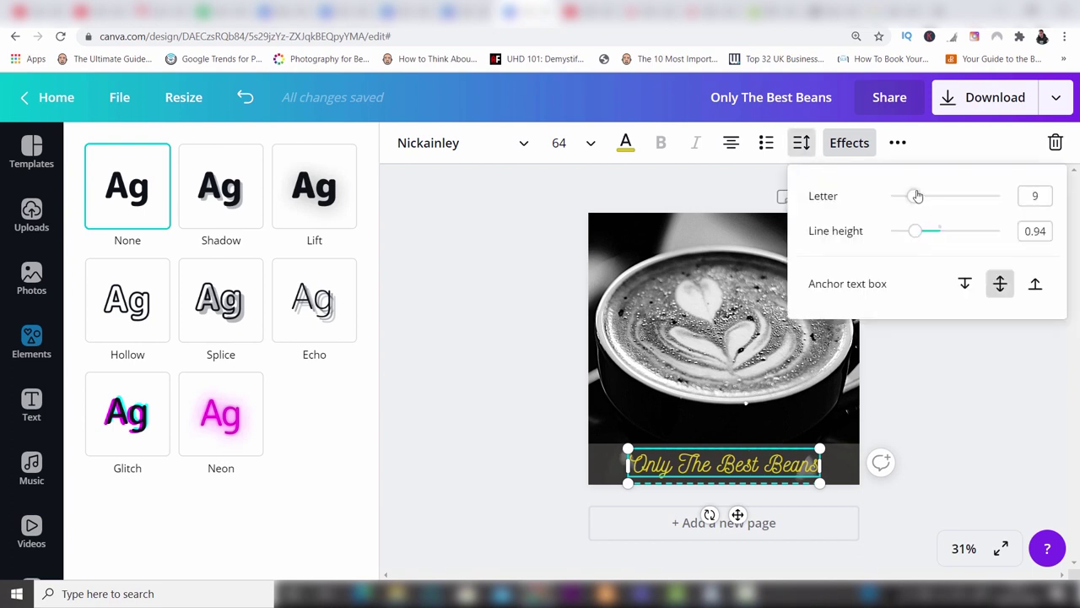
mouse_move(916, 199)
left_mouse_down()
mouse_move(937, 199)
mouse_move(913, 203)
left_mouse_up()
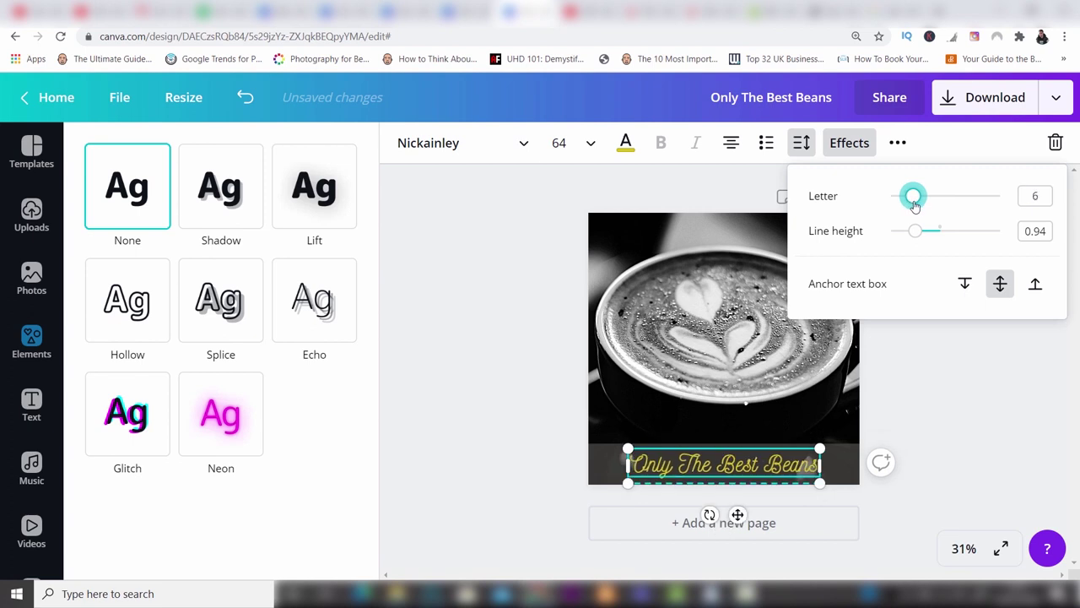
Try bulleted-list formatting on the caption, undo it, and look over the additional text options
left_click(766, 146)
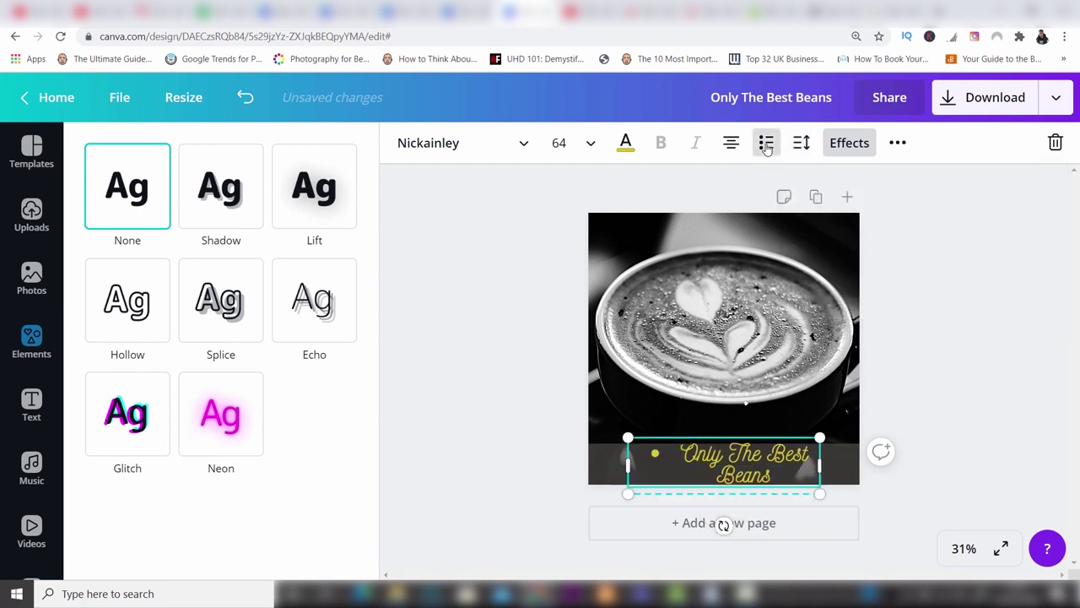
key("ctrl+z")
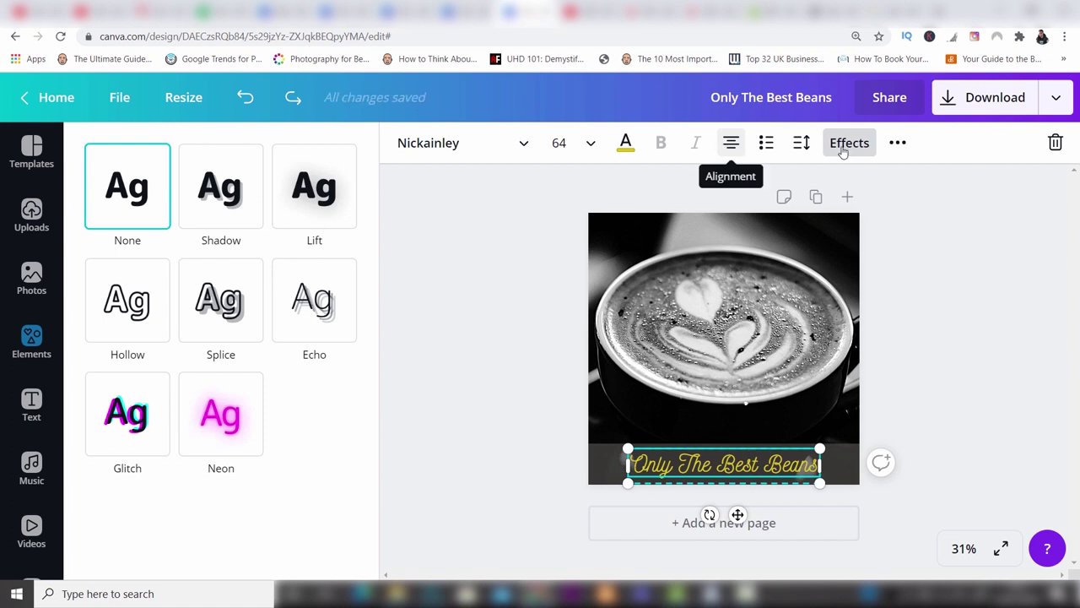
left_click(900, 151)
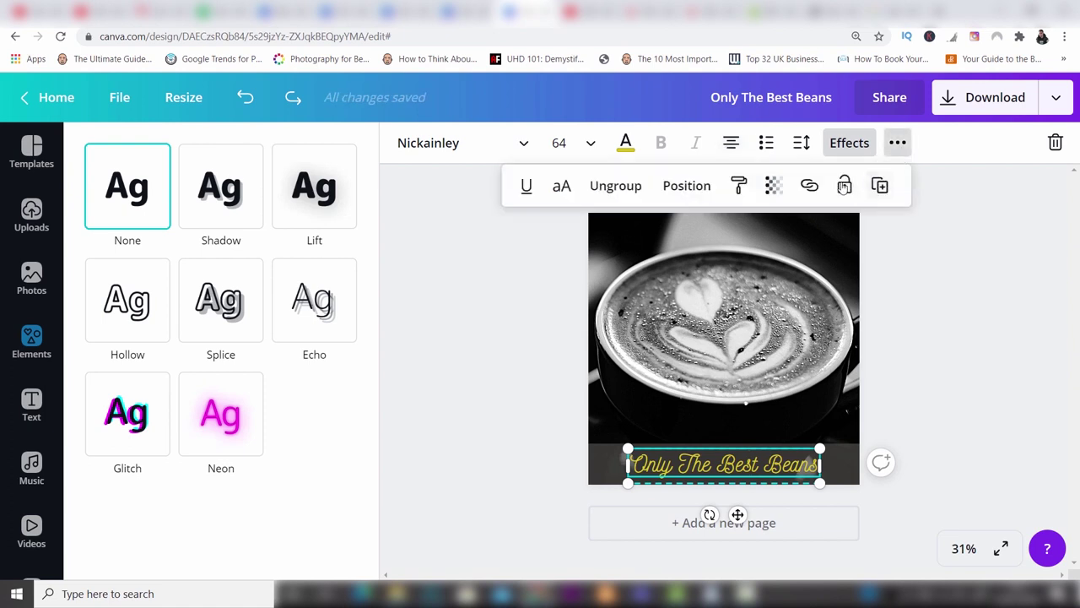
left_click(944, 192)
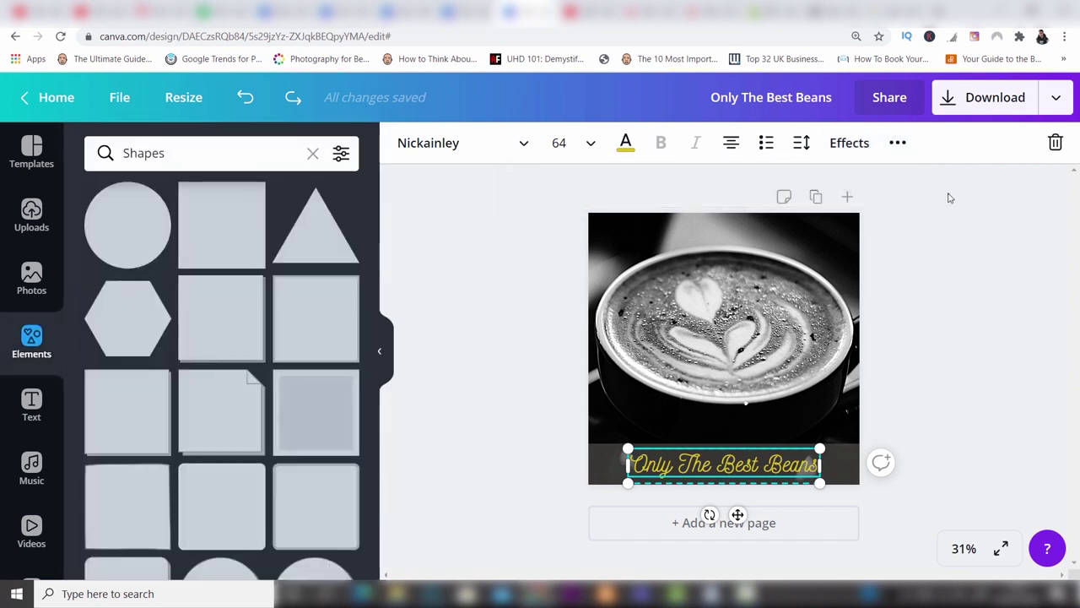
left_click(949, 197)
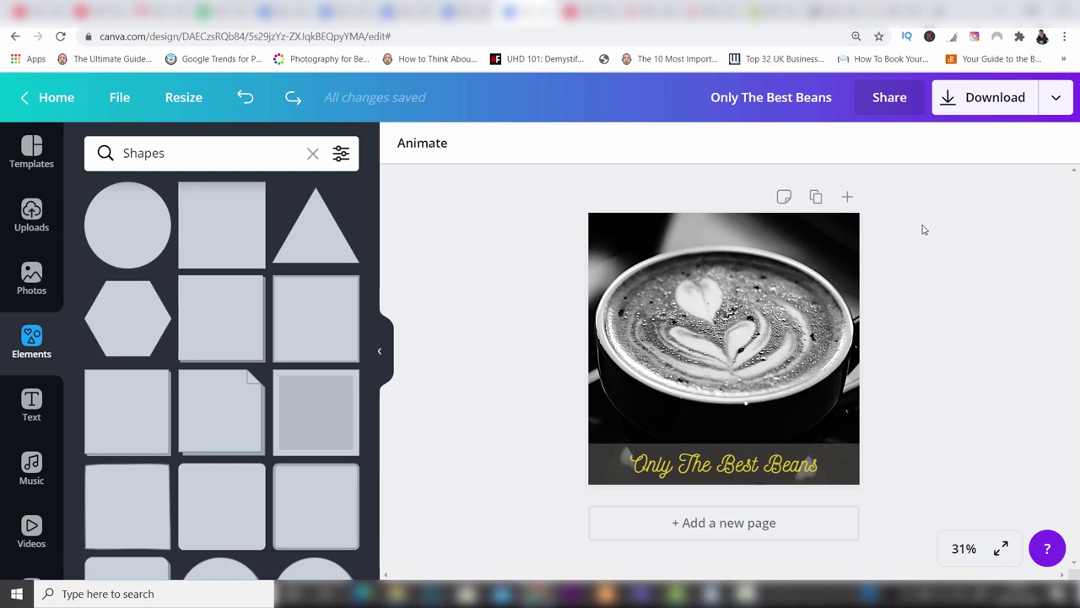
Leave the Shapes search results and show the general Elements library
left_click(48, 340)
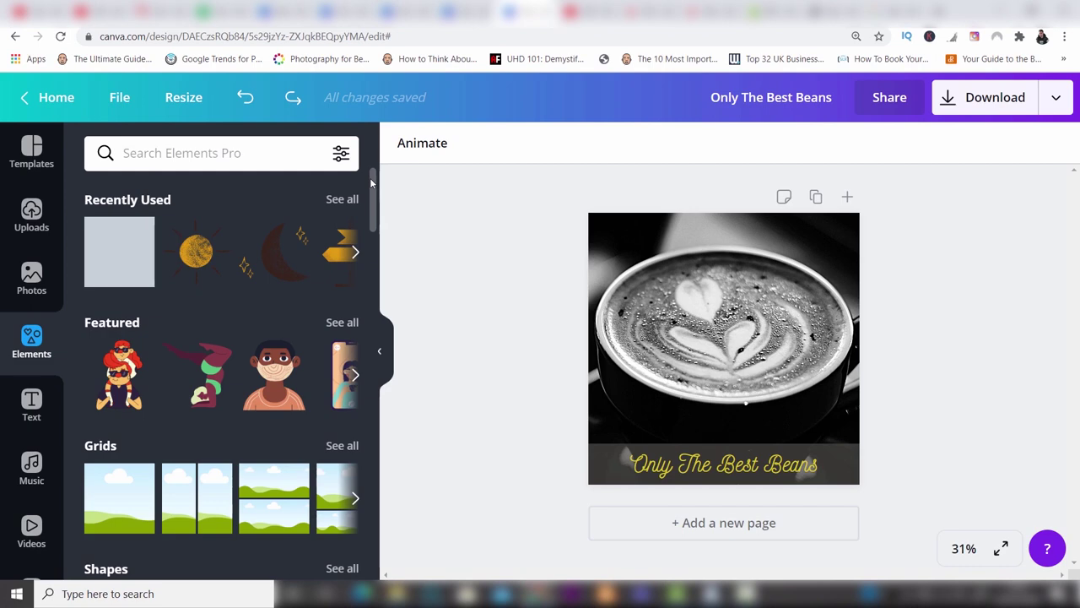